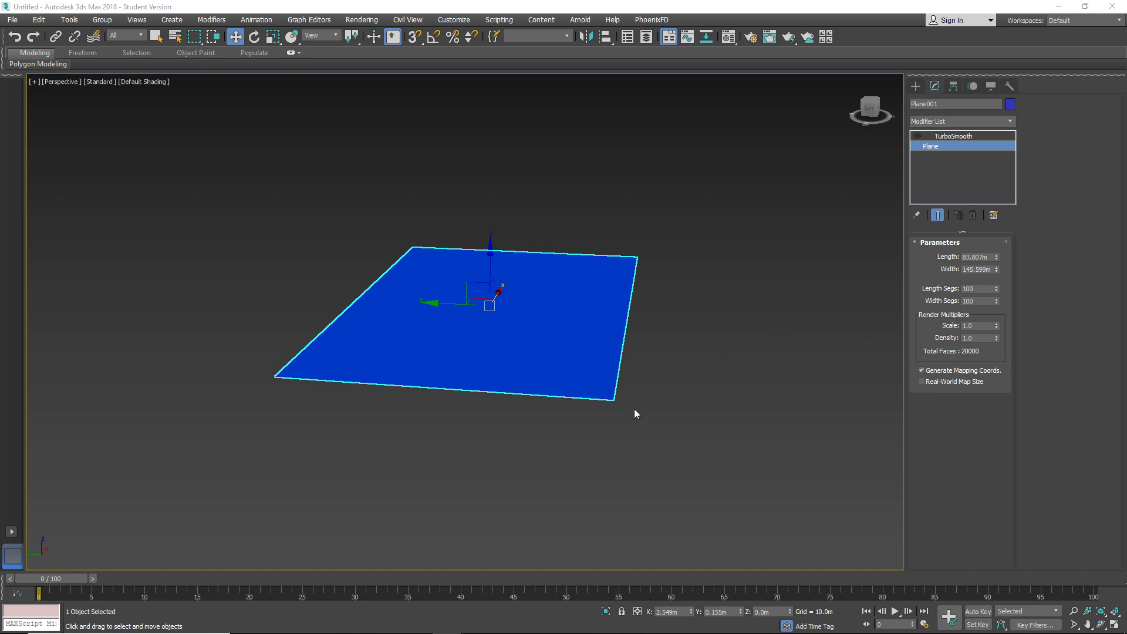
pyautogui.moveTo(611, 427)
pyautogui.mouseDown(button='middle')
pyautogui.moveTo(616, 416)
pyautogui.moveTo(615, 437)
pyautogui.mouseUp(button='middle')
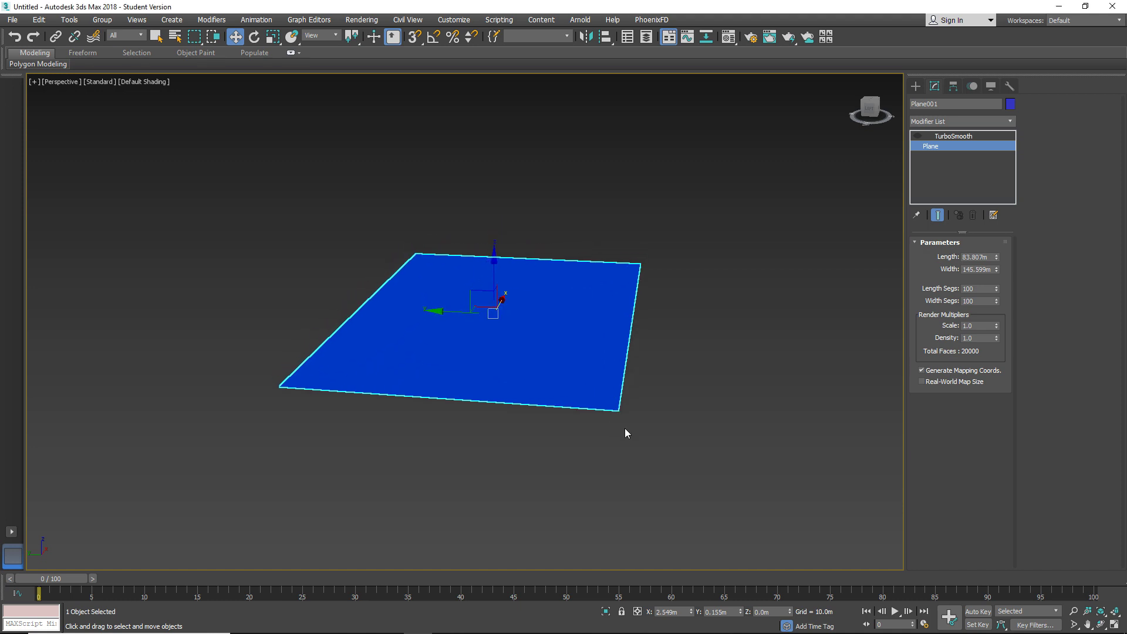
pyautogui.moveTo(327, 421); pyautogui.dragTo(223, 503)
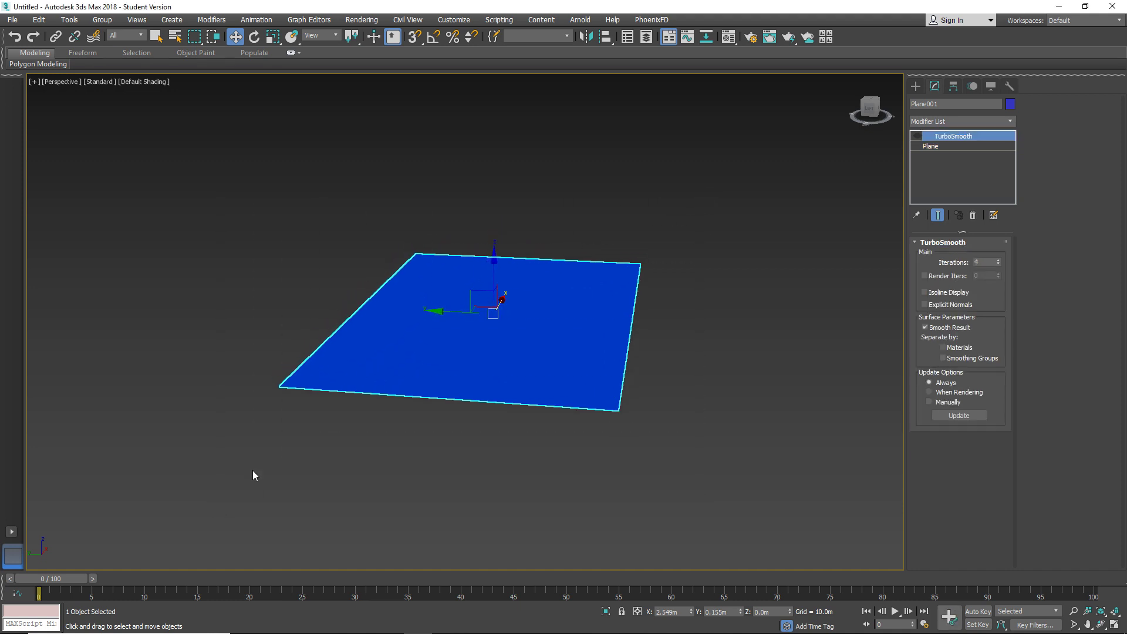
pyautogui.click(932, 148)
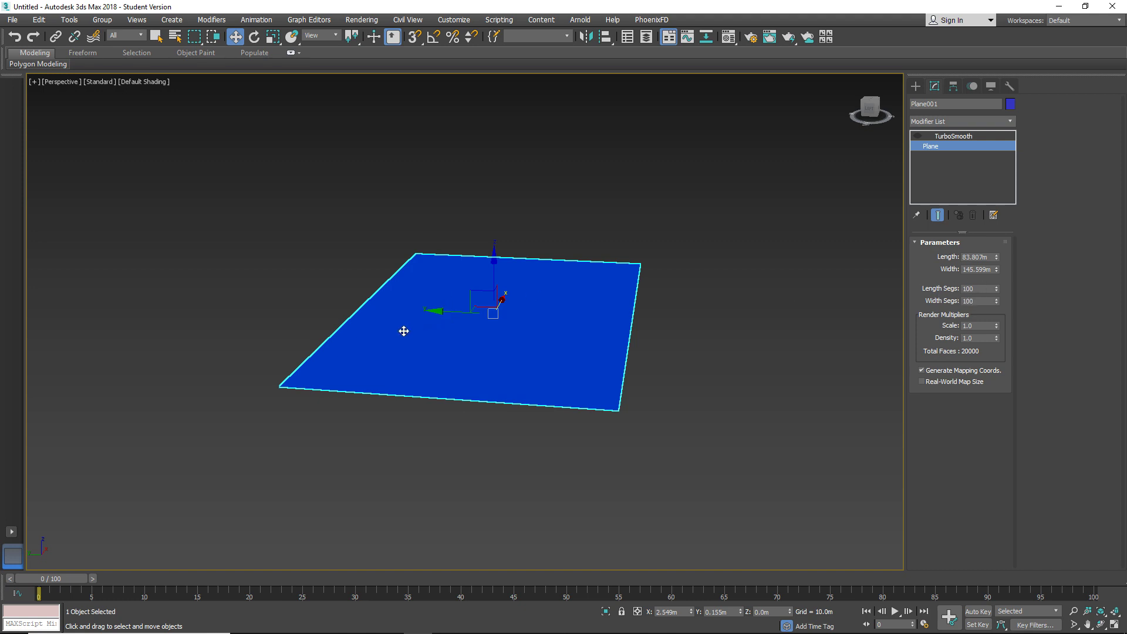
pyautogui.moveTo(396, 332)
pyautogui.keyDown('alt'); pyautogui.mouseDown(button='middle')
pyautogui.moveTo(435, 340)
pyautogui.moveTo(401, 330)
pyautogui.mouseUp(button='middle'); pyautogui.keyUp('alt')
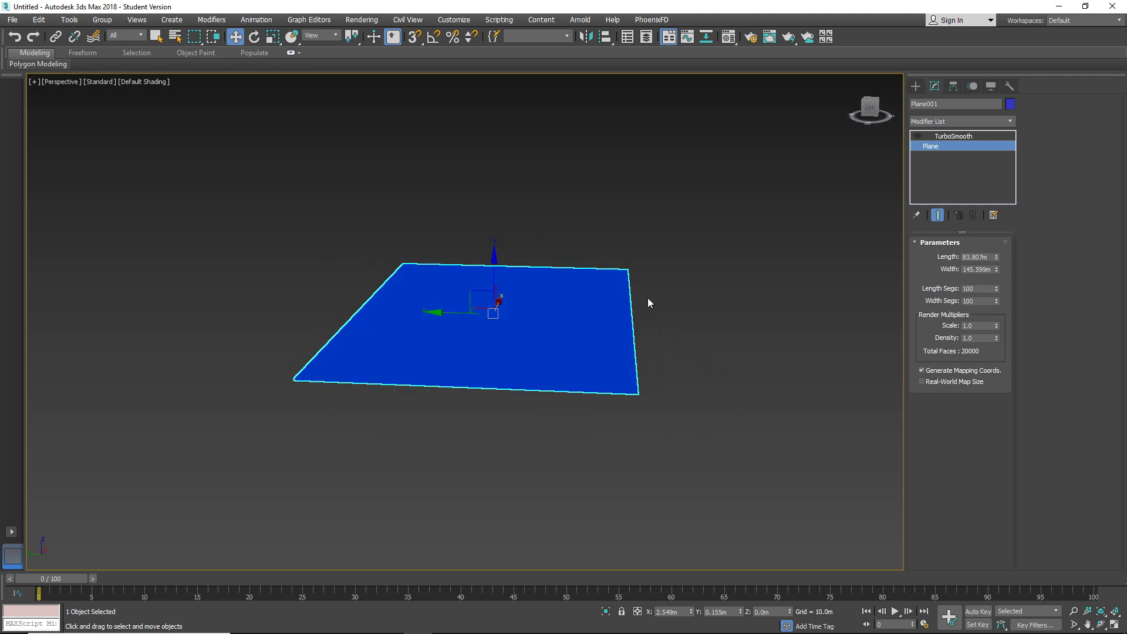
# Step: Add a Displace modifier above TurboSmooth in the plane's modifier stack
pyautogui.click(973, 136)
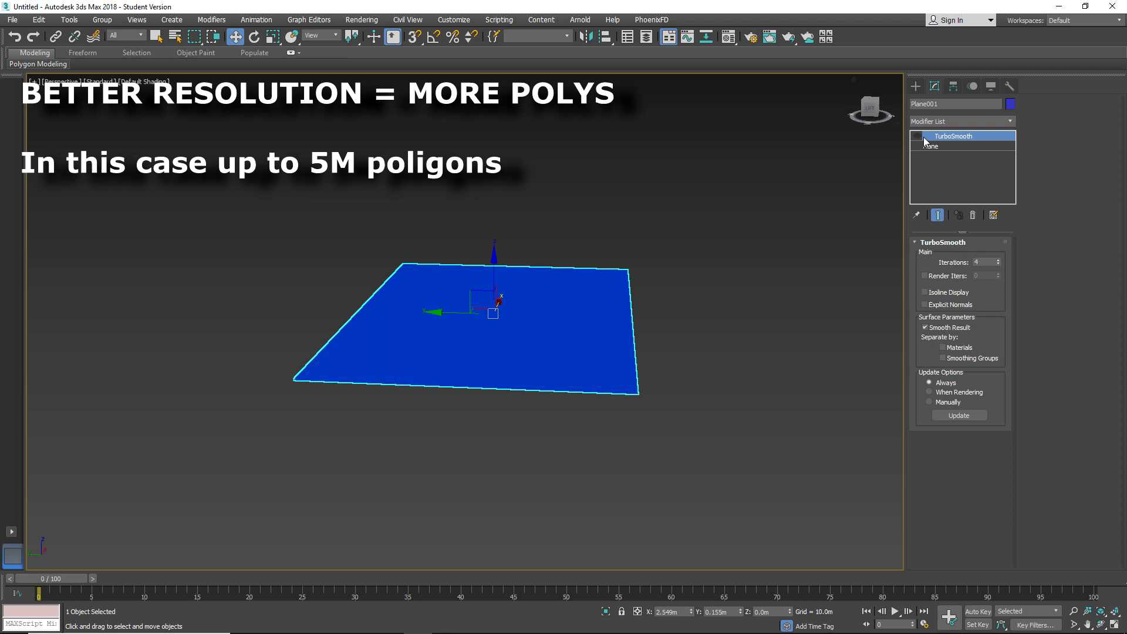
pyautogui.click(955, 122)
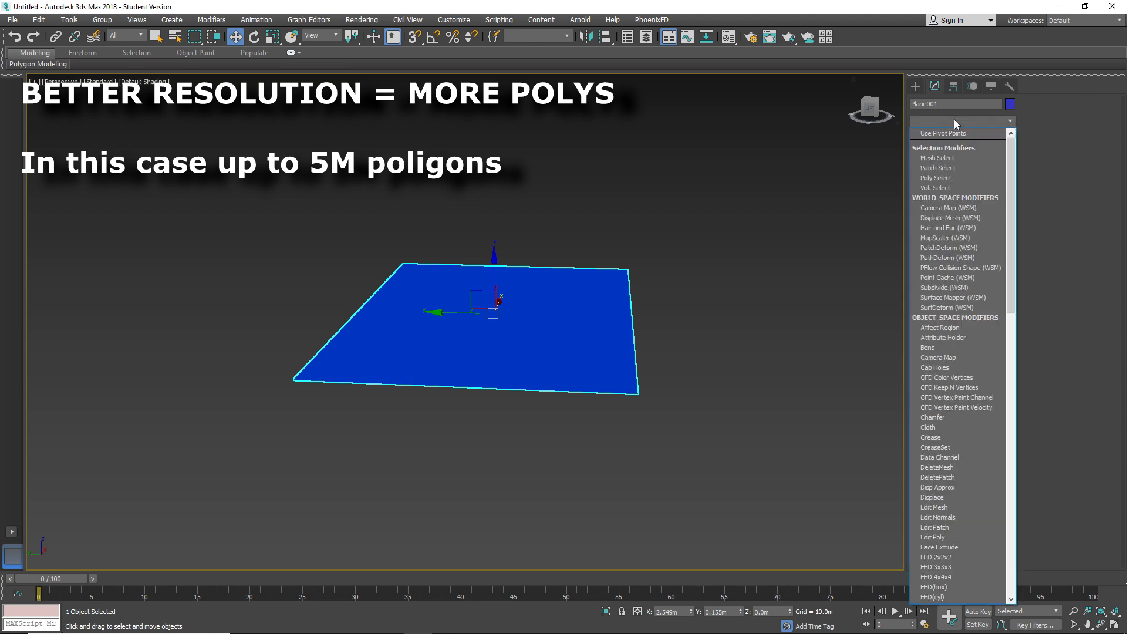
pyautogui.press('d')
pyautogui.click(955, 154)
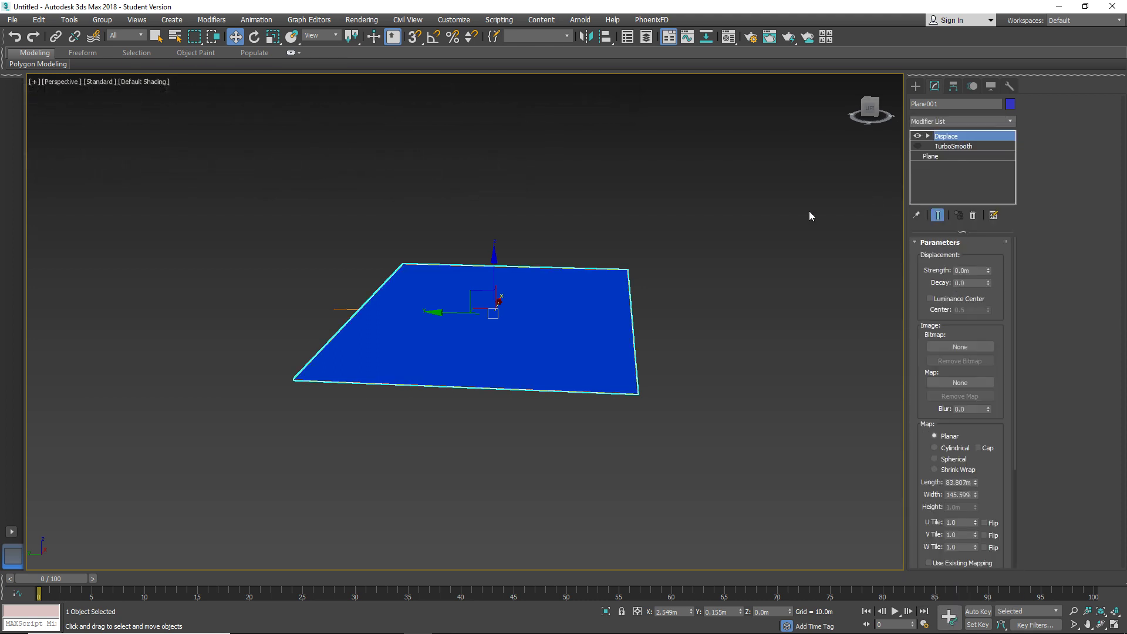
# Step: Load the preview image from the Desktop as the Displace modifier's bitmap
pyautogui.moveTo(576, 326); pyautogui.dragTo(604, 321, button='middle')
pyautogui.moveTo(589, 279); pyautogui.dragTo(519, 327, button='middle')
pyautogui.scroll(3, 528, 337)
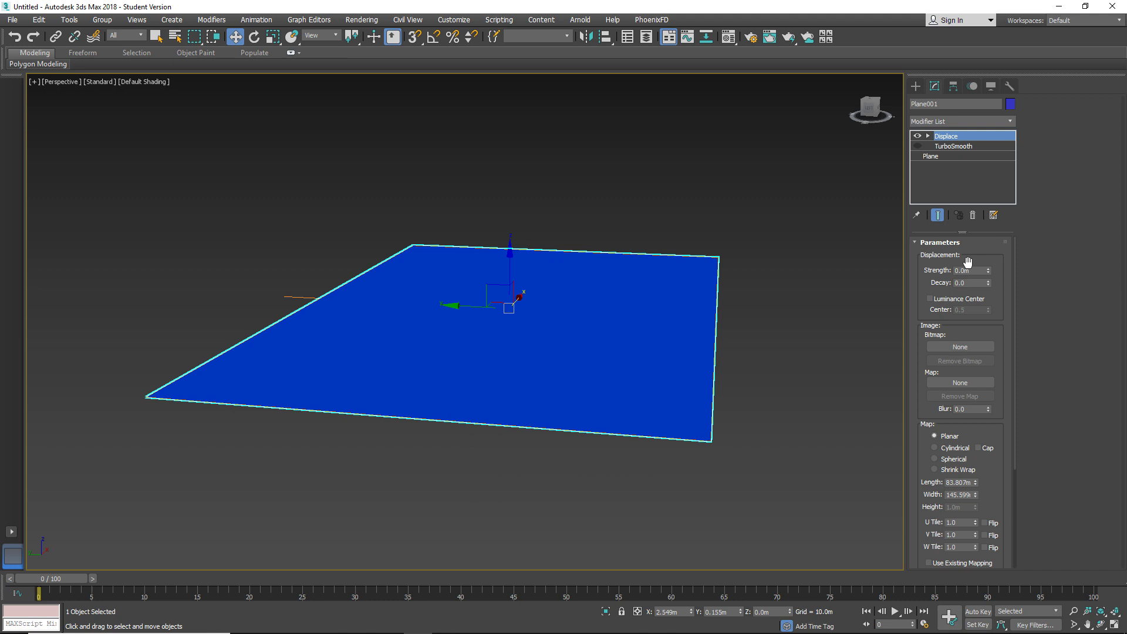
pyautogui.scroll(-5, 980, 352)
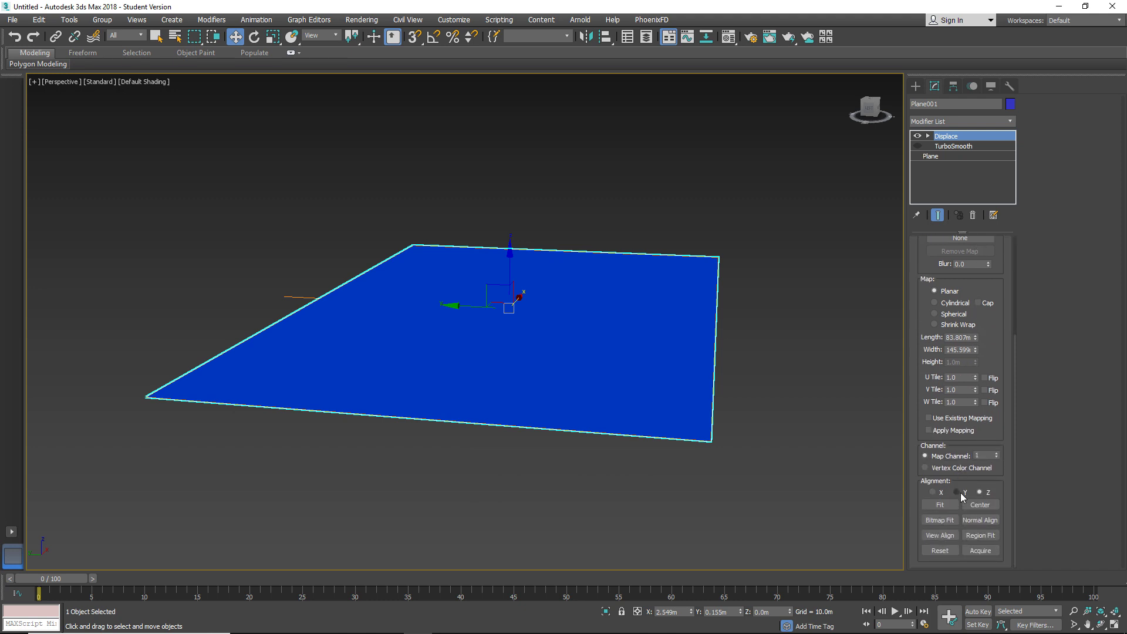
pyautogui.scroll(4, 961, 495)
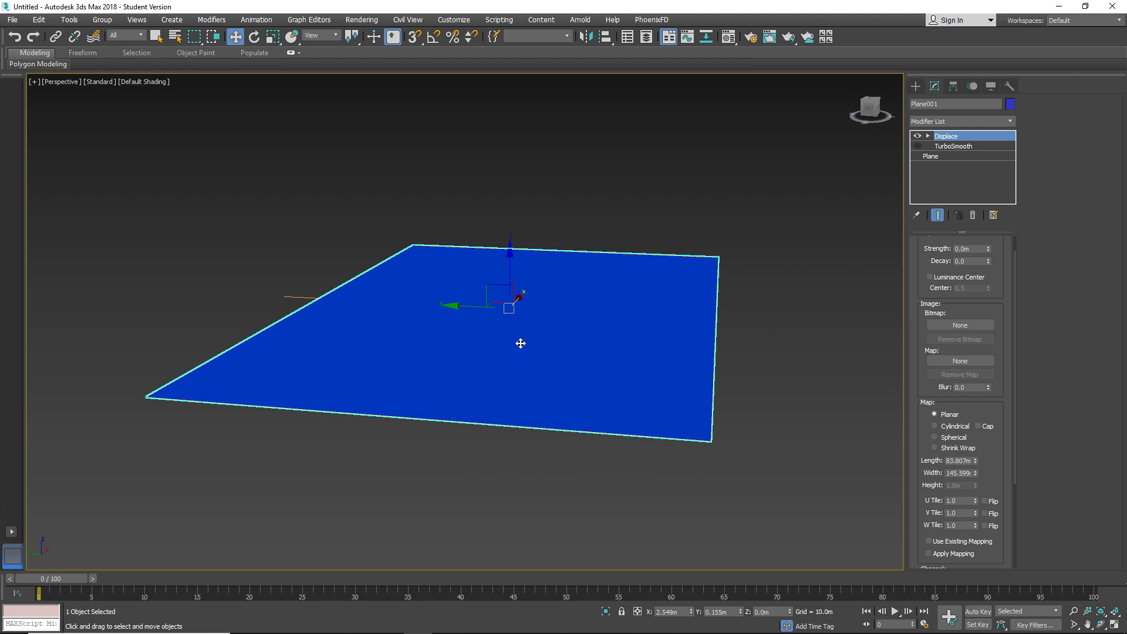
pyautogui.moveTo(510, 347); pyautogui.dragTo(470, 364, button='middle')
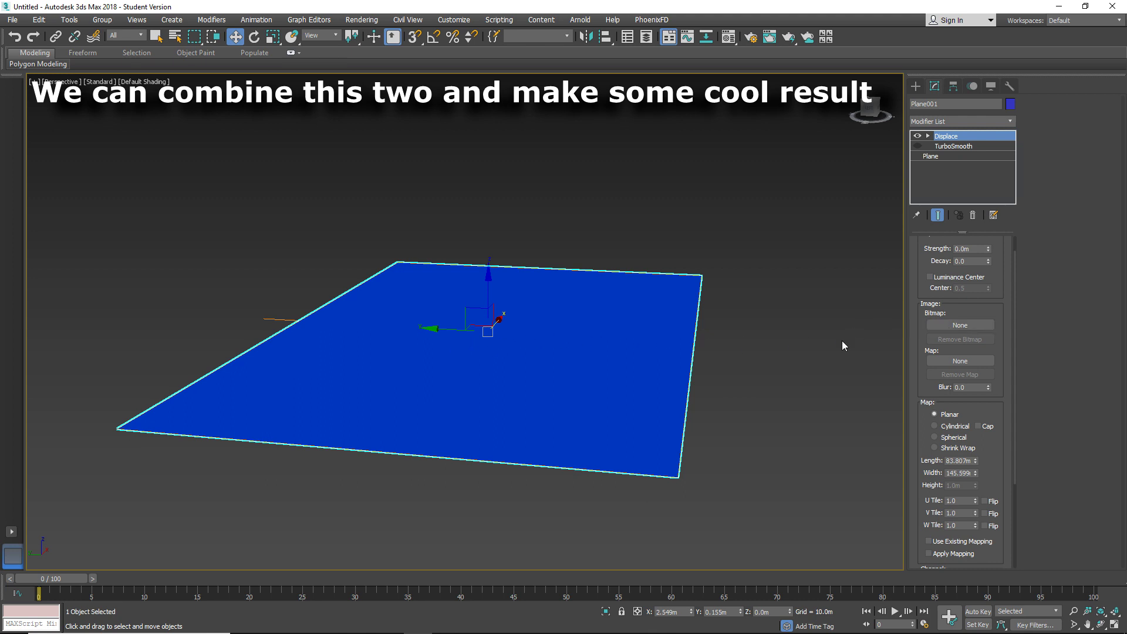
pyautogui.click(943, 325)
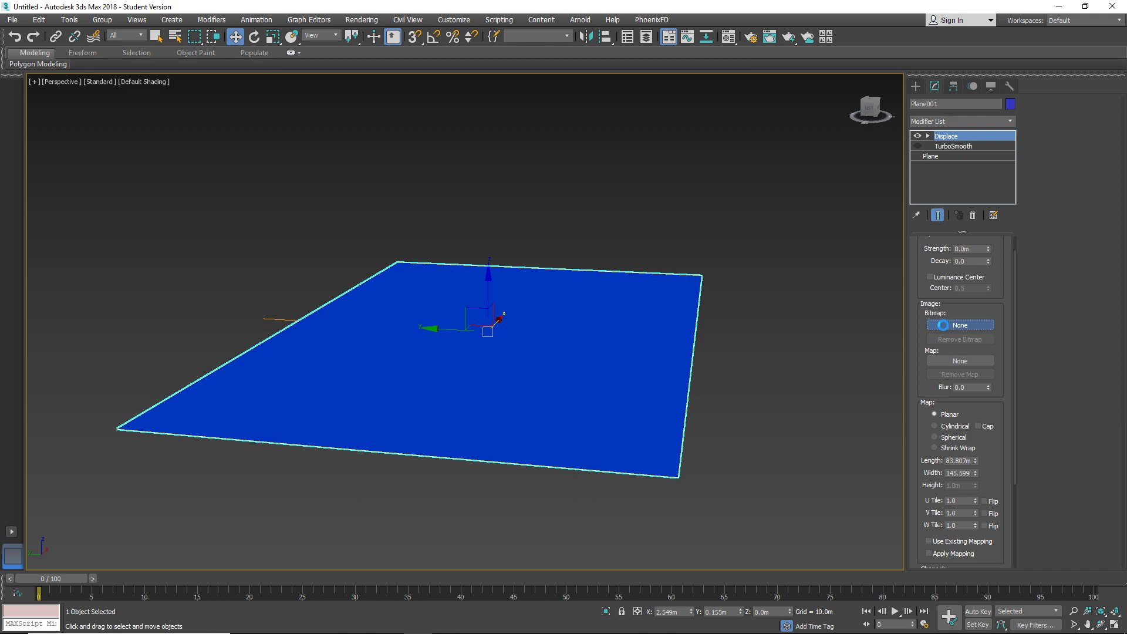
pyautogui.click(40, 157)
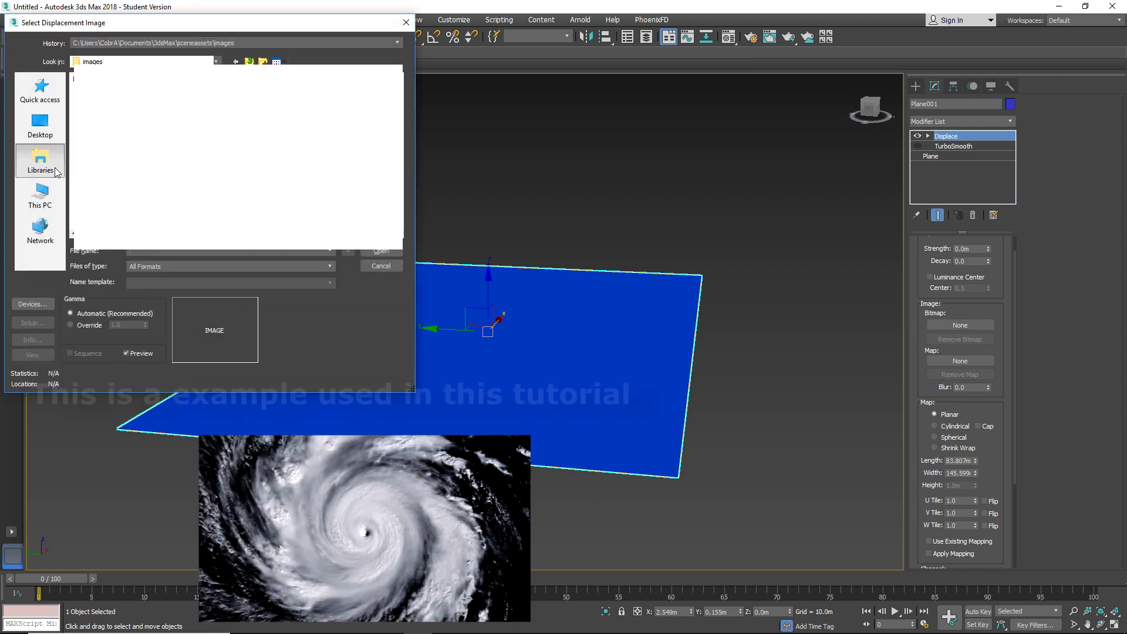
pyautogui.click(27, 188)
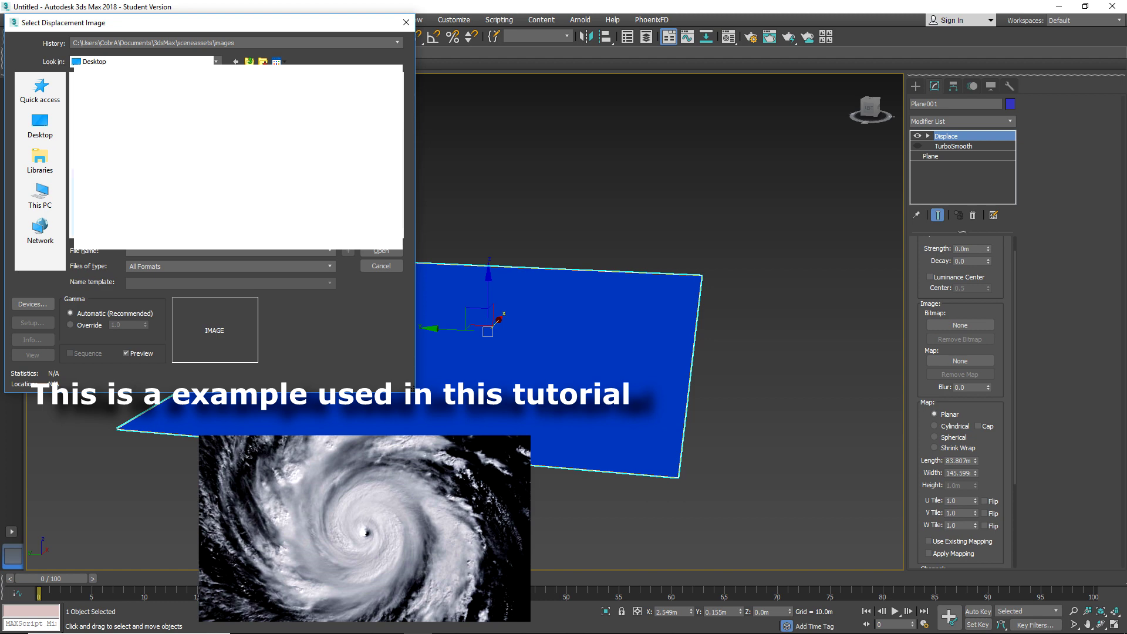
pyautogui.doubleClick(98, 198)
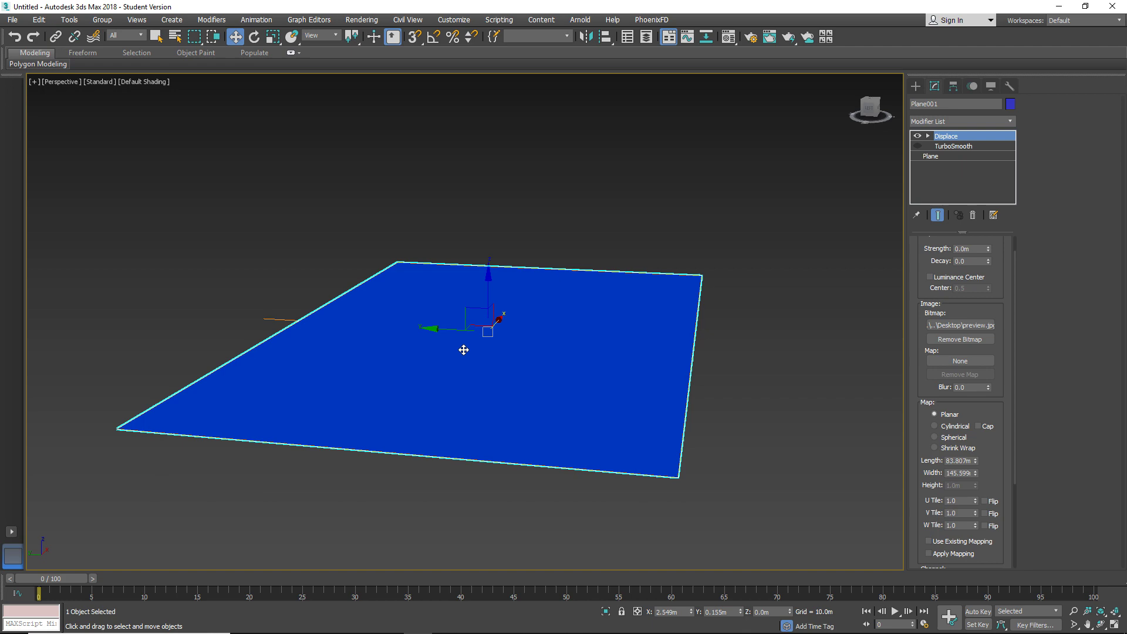
# Step: Raise the Displace modifier's strength to 2.84 m so the image deforms the plane
pyautogui.moveTo(464, 350)
pyautogui.keyDown('alt'); pyautogui.mouseDown(button='middle')
pyautogui.moveTo(488, 368)
pyautogui.moveTo(425, 370)
pyautogui.moveTo(413, 401)
pyautogui.moveTo(478, 395)
pyautogui.moveTo(454, 359)
pyautogui.mouseUp(button='middle'); pyautogui.keyUp('alt')
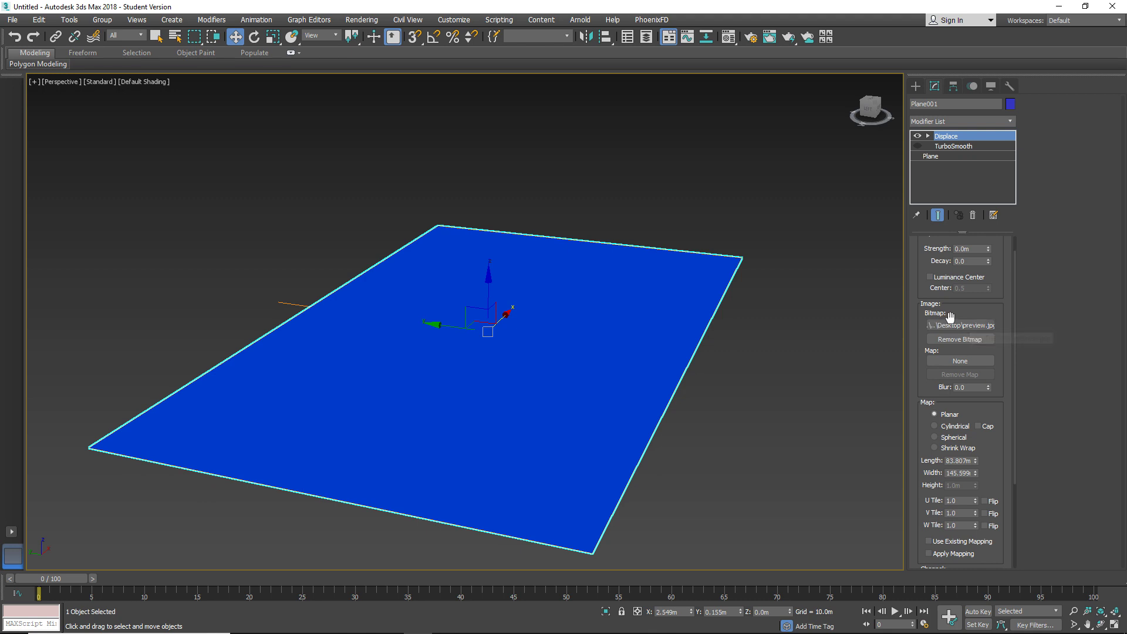
pyautogui.keyDown('alt'); pyautogui.moveTo(486, 352); pyautogui.dragTo(483, 357, button='middle'); pyautogui.keyUp('alt')
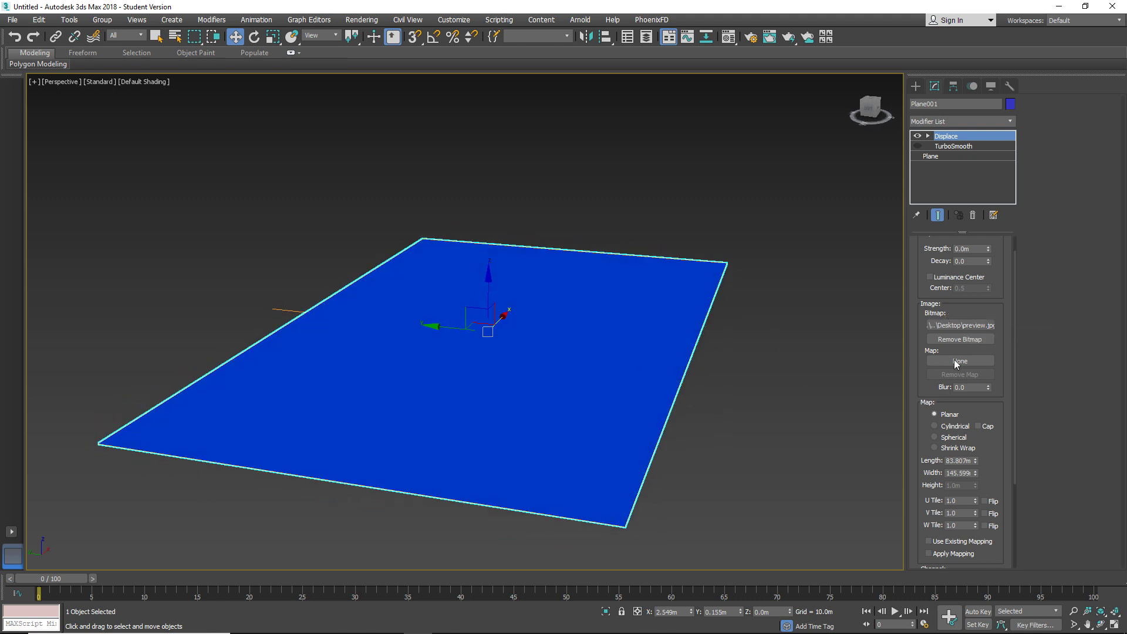
pyautogui.scroll(2, 971, 362)
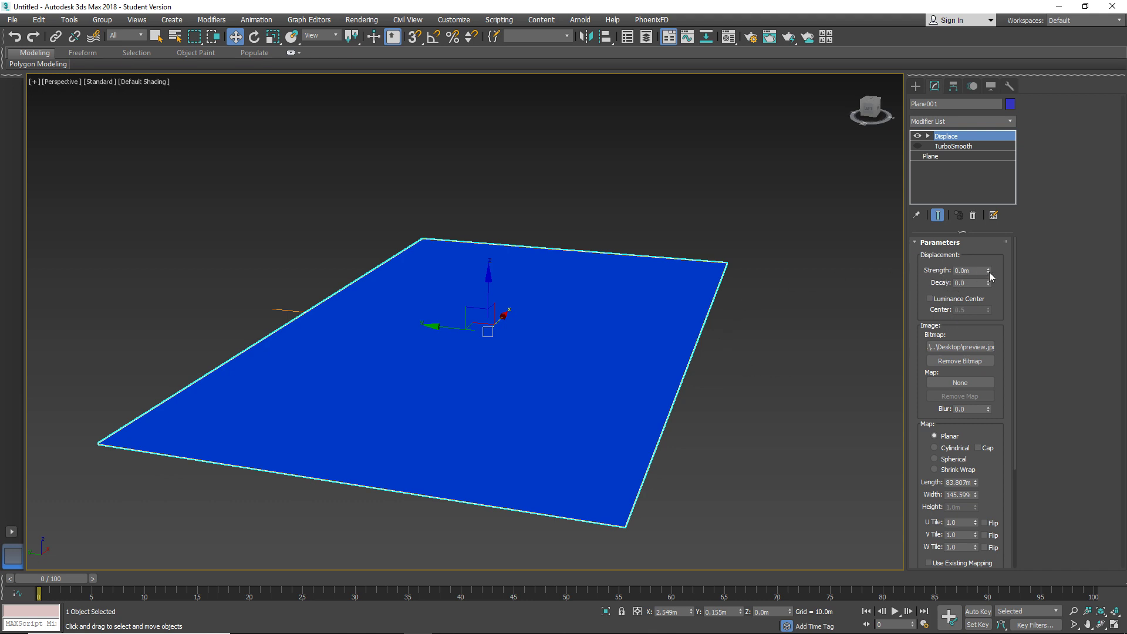
pyautogui.moveTo(989, 268); pyautogui.dragTo(1033, 97)
# Step: Assign the hurricane image material from the first sample slot to the plane and close the Material Editor
pyautogui.keyDown('alt'); pyautogui.moveTo(546, 266); pyautogui.dragTo(516, 326, button='middle'); pyautogui.keyUp('alt')
pyautogui.scroll(-4, 513, 350)
pyautogui.press('m')
pyautogui.press('m')
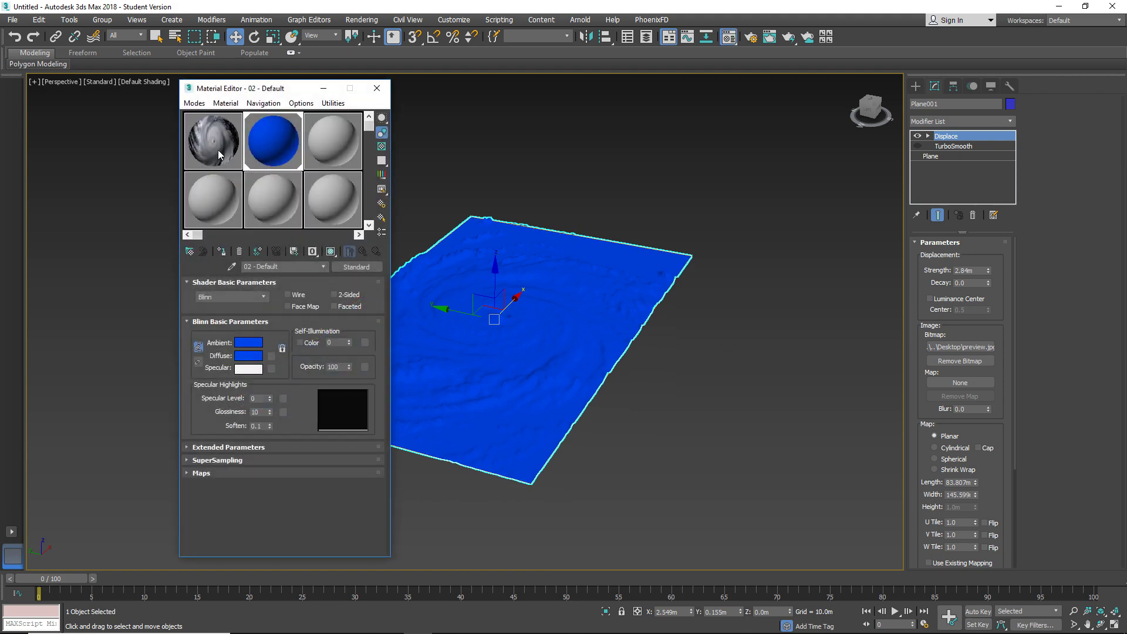
pyautogui.moveTo(461, 339); pyautogui.dragTo(458, 366)
pyautogui.click(385, 90)
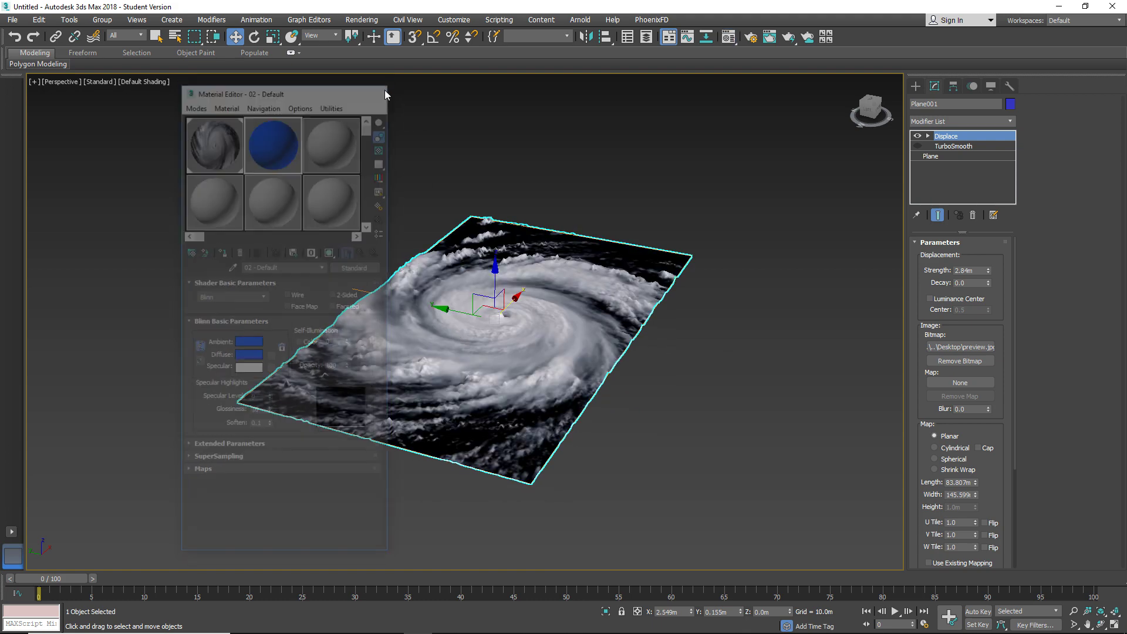
# Step: Set the Displace strength to the negative value -8.321 m to invert the relief
pyautogui.scroll(3, 469, 388)
pyautogui.moveTo(424, 382)
pyautogui.keyDown('alt'); pyautogui.mouseDown(button='middle')
pyautogui.moveTo(526, 415)
pyautogui.moveTo(561, 388)
pyautogui.moveTo(431, 376)
pyautogui.mouseUp(button='middle'); pyautogui.keyUp('alt')
pyautogui.scroll(2, 475, 379)
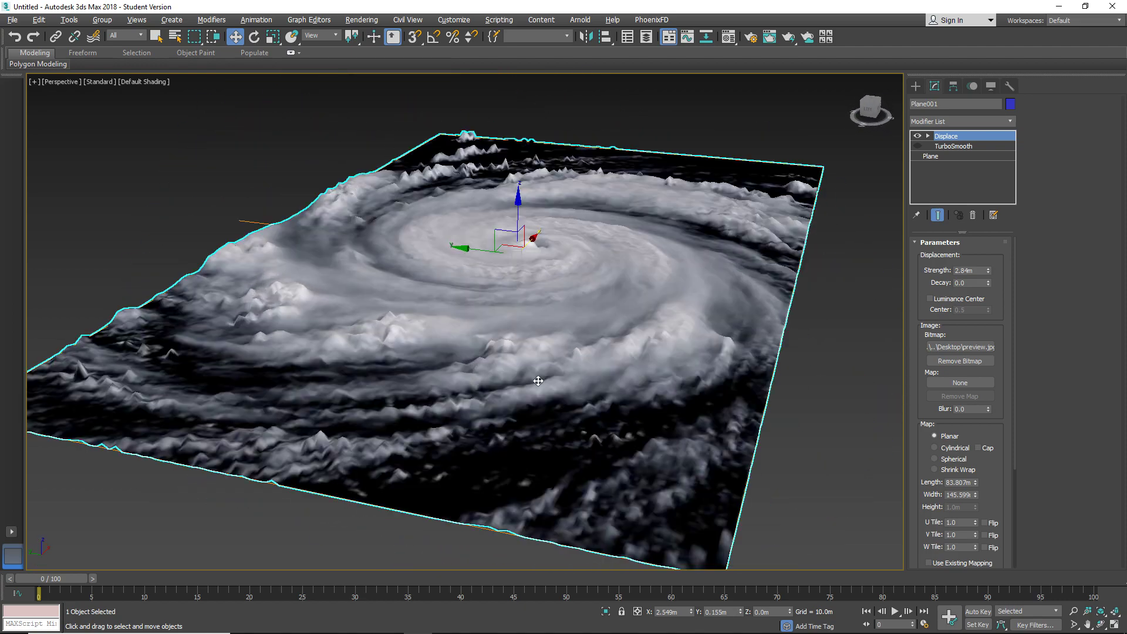
pyautogui.moveTo(531, 393); pyautogui.dragTo(301, 373, button='middle')
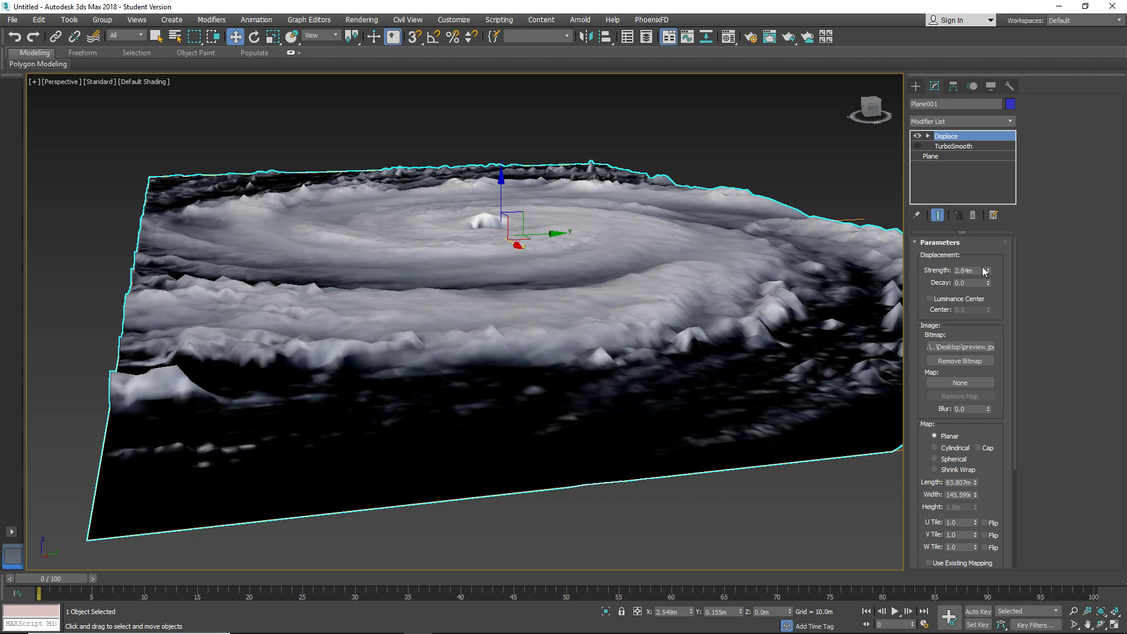
pyautogui.moveTo(987, 271); pyautogui.dragTo(985, 501)
pyautogui.keyDown('alt'); pyautogui.moveTo(403, 201); pyautogui.dragTo(381, 256, button='middle'); pyautogui.keyUp('alt')
pyautogui.scroll(-8, 366, 247)
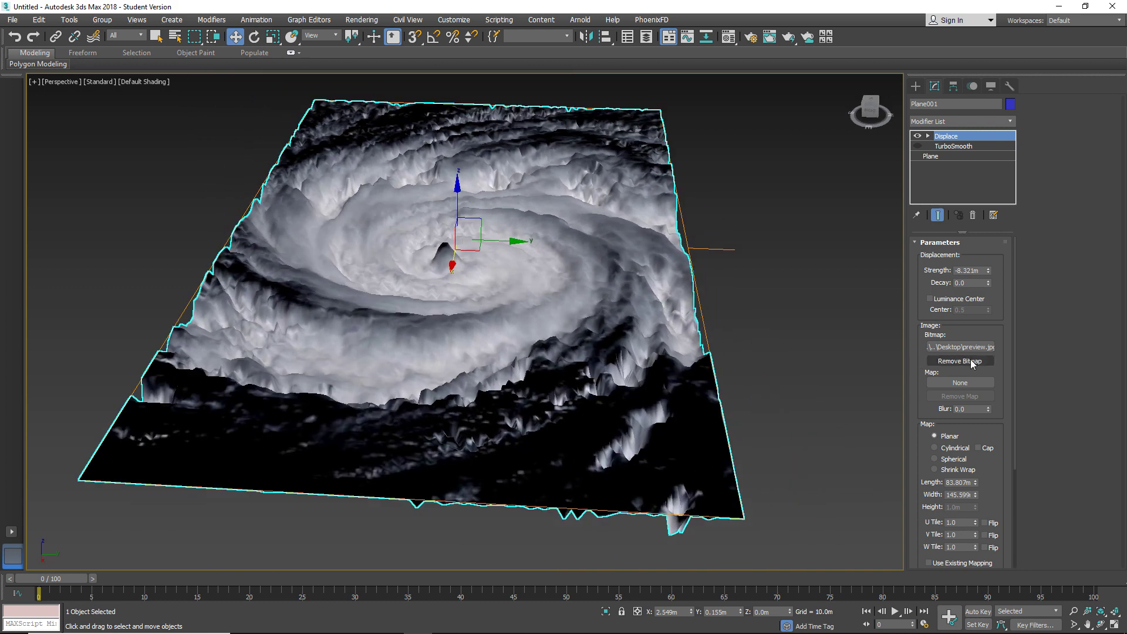
# Step: Try a Perlin Marble map in the Displace modifier in addition to the bitmap
pyautogui.click(945, 383)
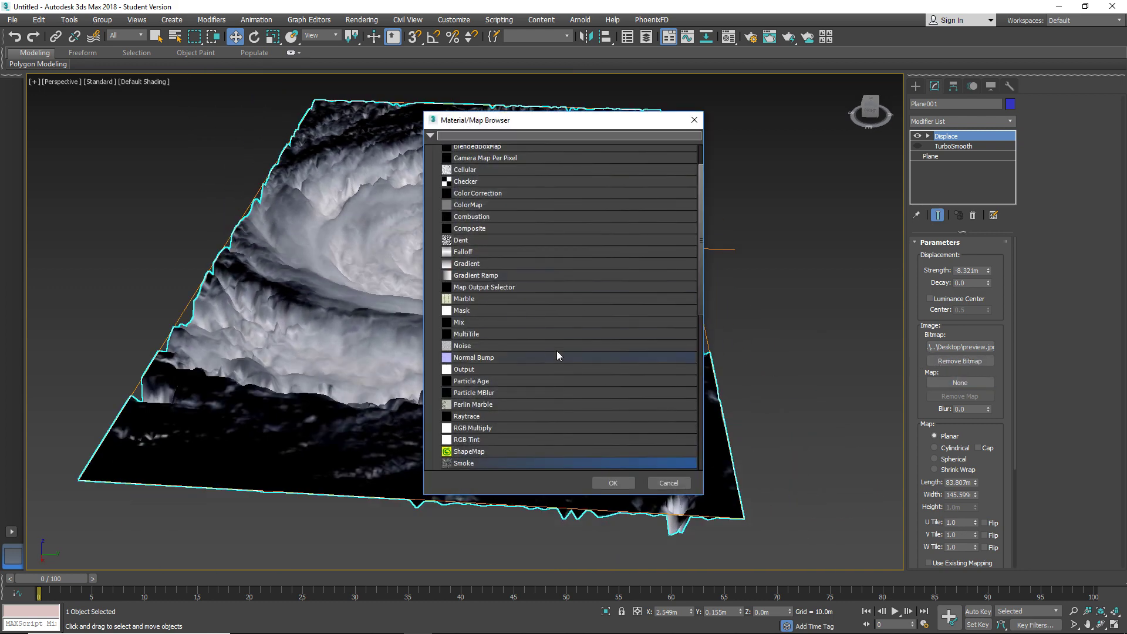
pyautogui.scroll(-1, 572, 304)
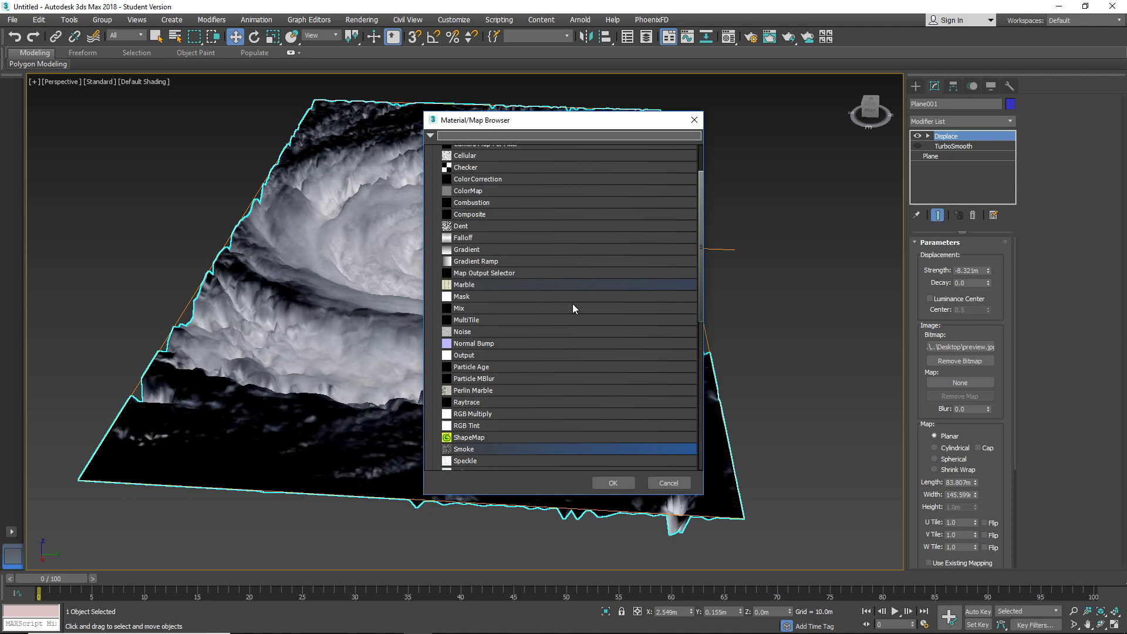
pyautogui.doubleClick(487, 392)
pyautogui.keyDown('alt'); pyautogui.moveTo(487, 393); pyautogui.dragTo(364, 367, button='middle'); pyautogui.keyUp('alt')
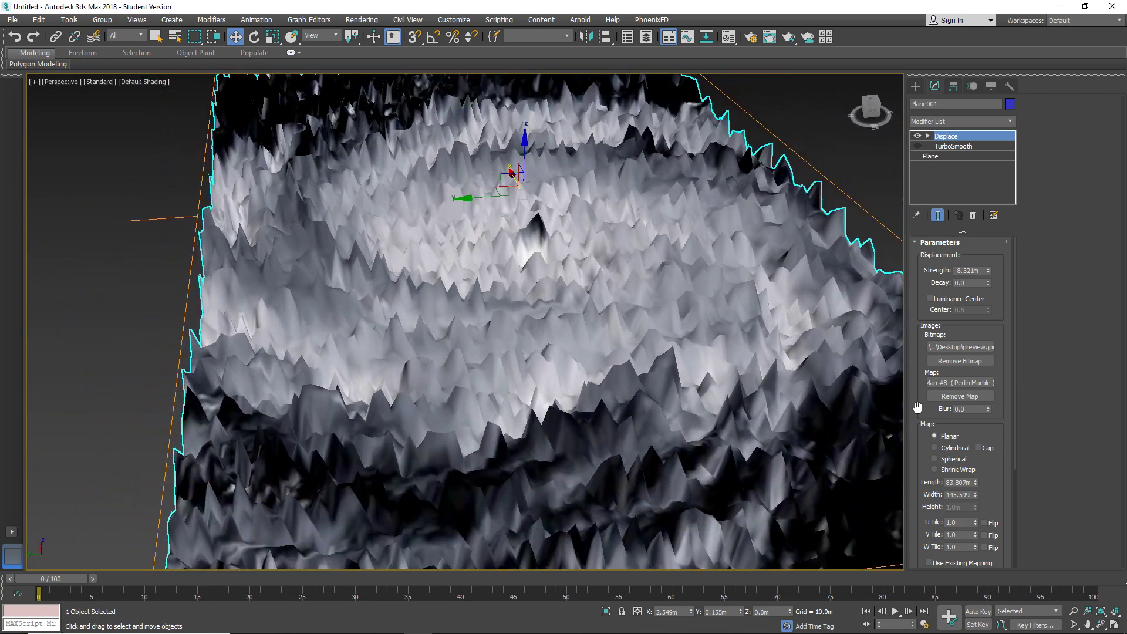
# Step: Test the Displace blur at about 0.49 and reset it to 0.0
pyautogui.moveTo(988, 410); pyautogui.dragTo(1007, 376)
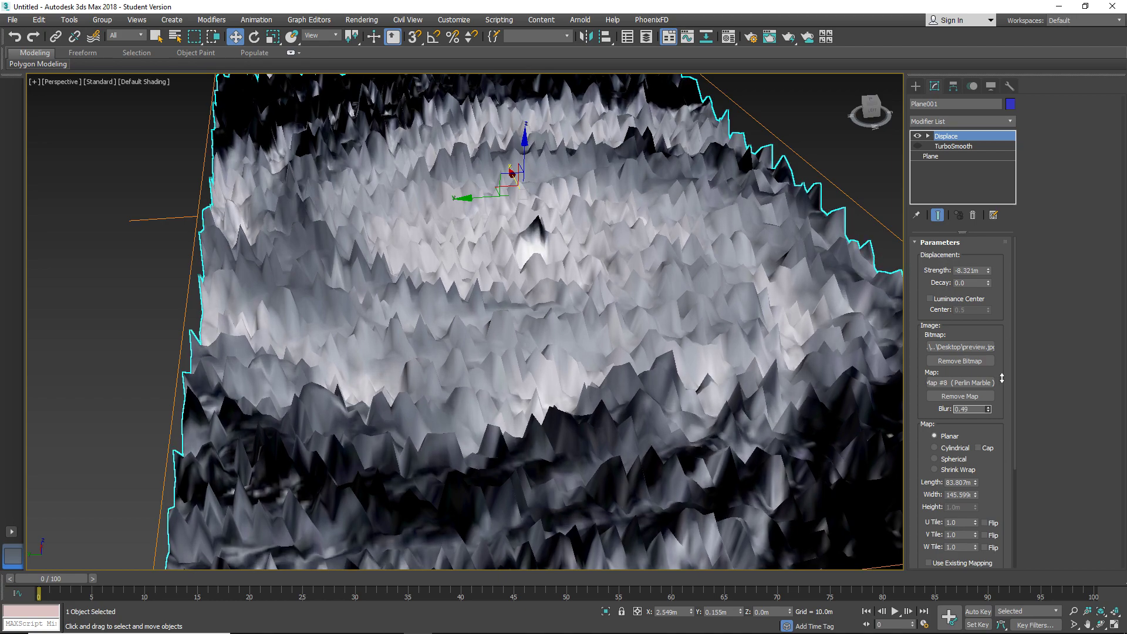
pyautogui.rightClick(988, 410)
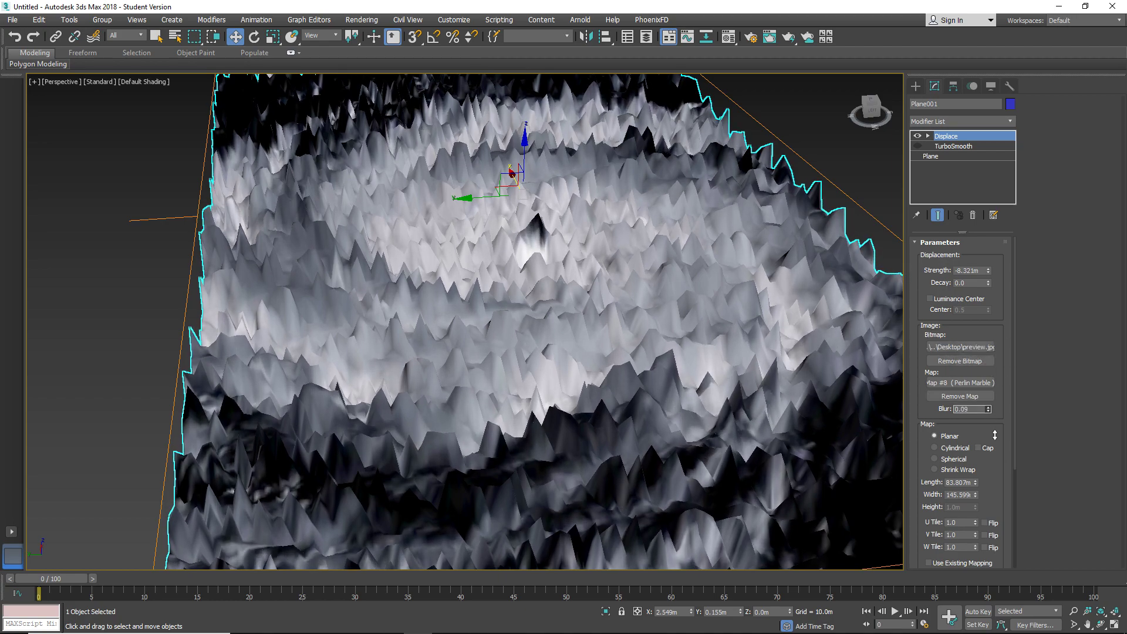
pyautogui.keyDown('alt'); pyautogui.moveTo(608, 367); pyautogui.dragTo(388, 381, button='middle'); pyautogui.keyUp('alt')
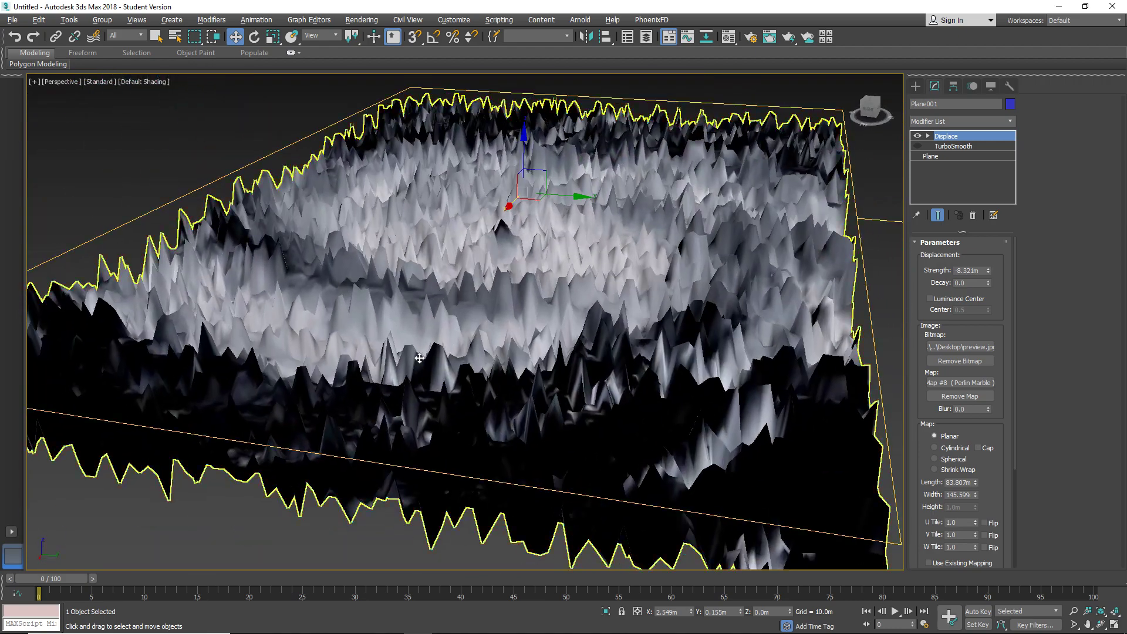
# Step: Replace the Perlin Marble map in the Displace modifier with a Cellular map
pyautogui.click(958, 396)
pyautogui.click(960, 383)
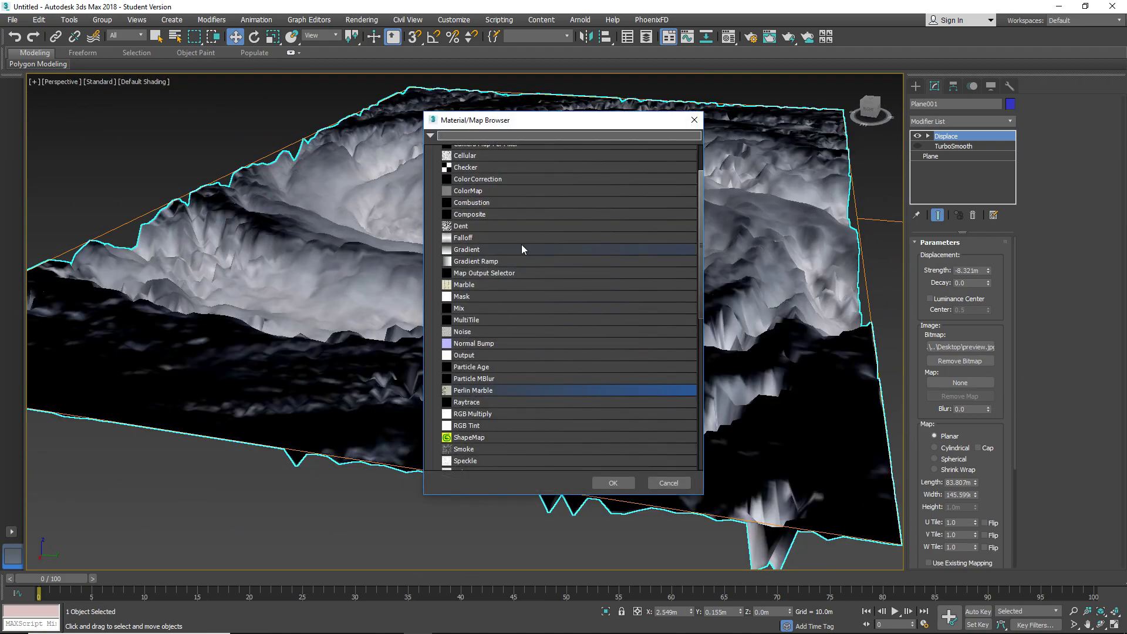
pyautogui.scroll(2, 486, 222)
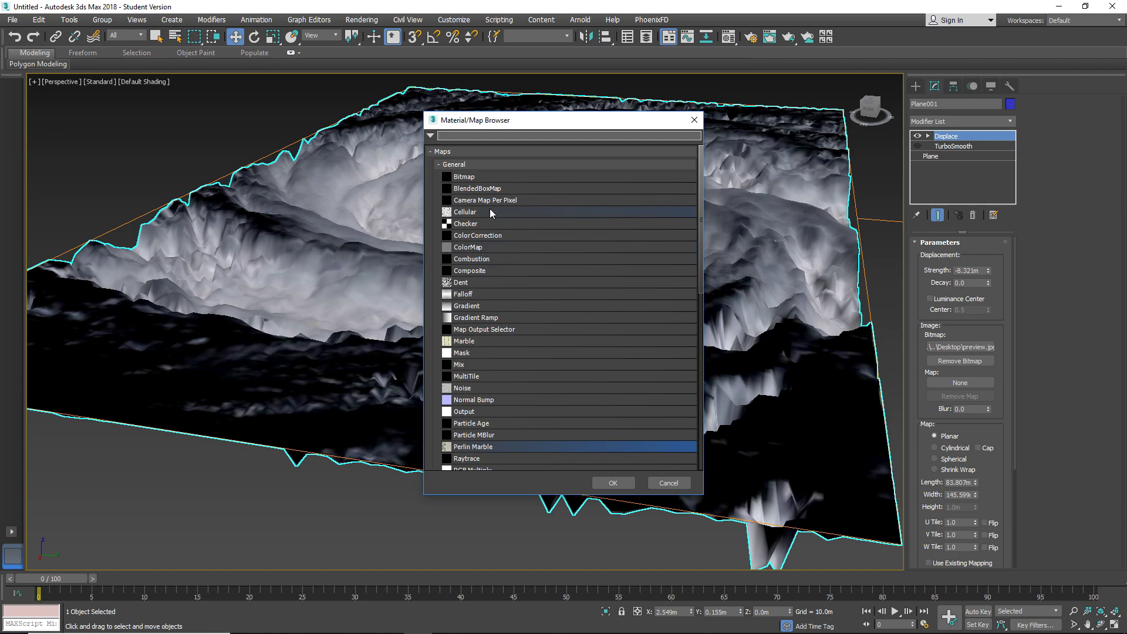
pyautogui.doubleClick(490, 210)
pyautogui.keyDown('alt'); pyautogui.moveTo(434, 247); pyautogui.dragTo(592, 257, button='middle'); pyautogui.keyUp('alt')
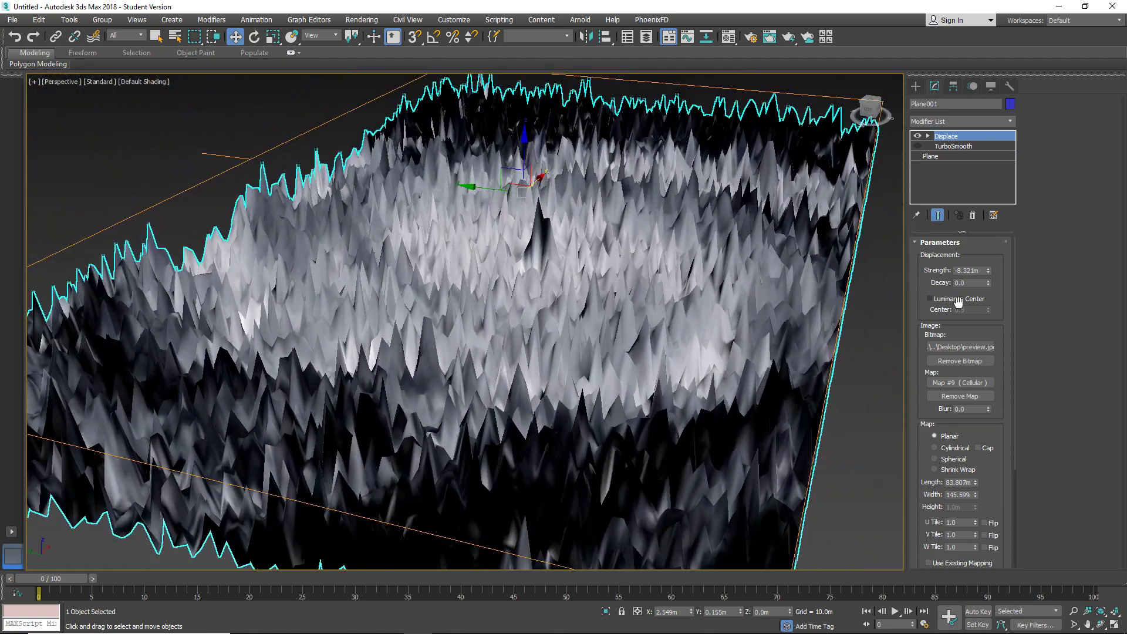
# Step: Remove the Cellular map from the Displace modifier, keeping only the bitmap displacement
pyautogui.click(980, 398)
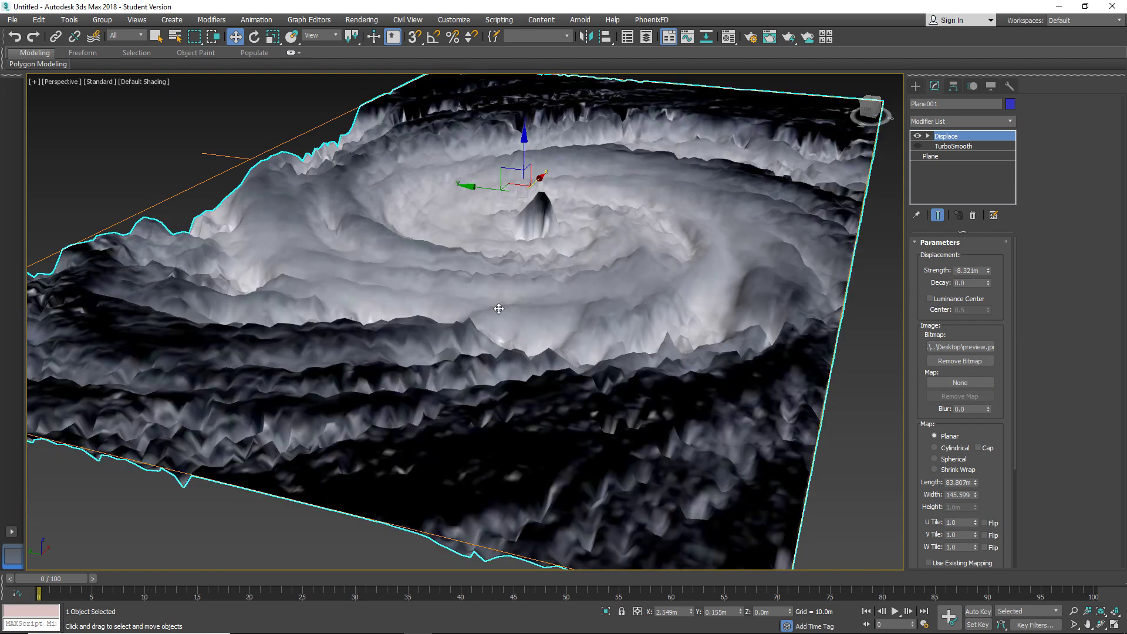
pyautogui.scroll(-3, 499, 309)
pyautogui.keyDown('alt'); pyautogui.moveTo(549, 308); pyautogui.dragTo(379, 306, button='middle'); pyautogui.keyUp('alt')
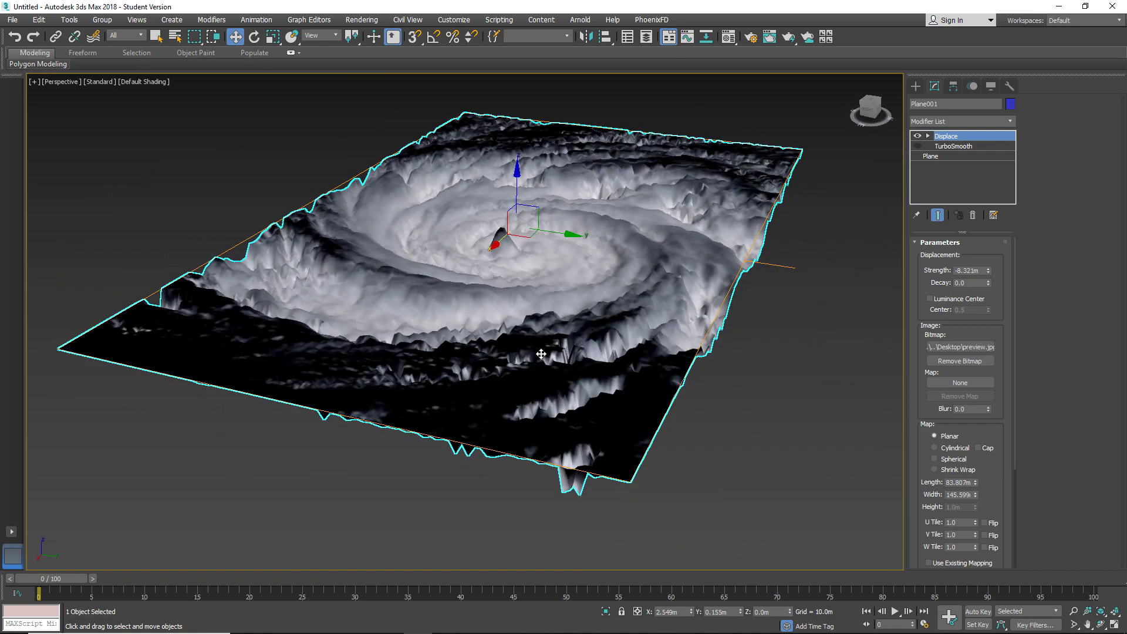
pyautogui.keyDown('alt'); pyautogui.moveTo(561, 323); pyautogui.dragTo(556, 347, button='middle'); pyautogui.keyUp('alt')
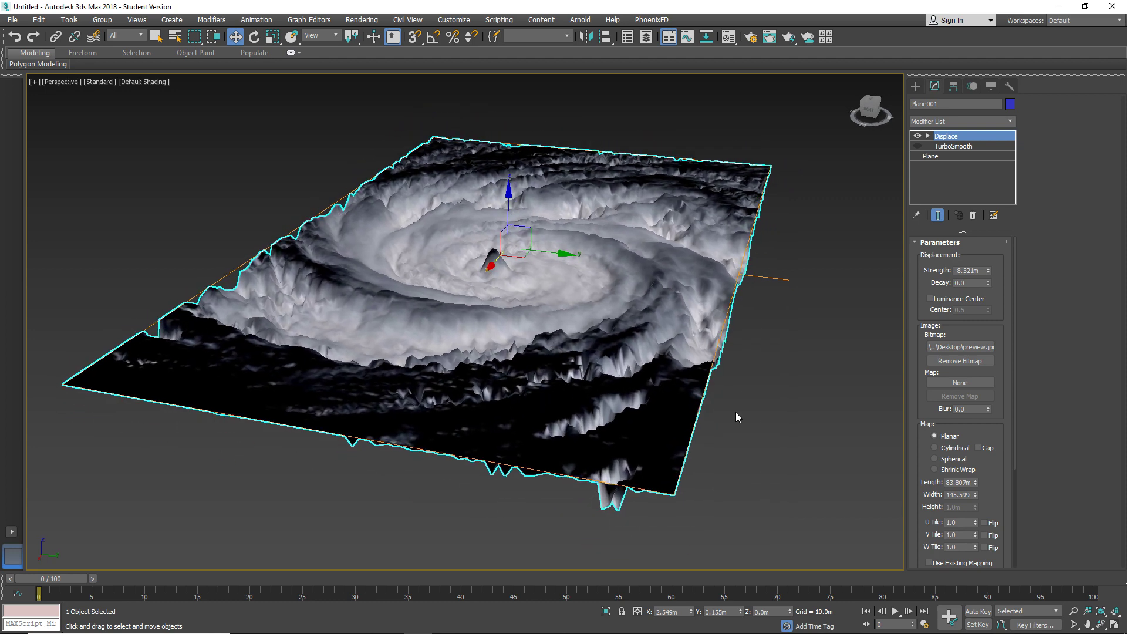
# Step: Examine the Displace modifier's remaining mapping and alignment parameters and inspect the displaced plane from several angles
pyautogui.scroll(-2, 992, 438)
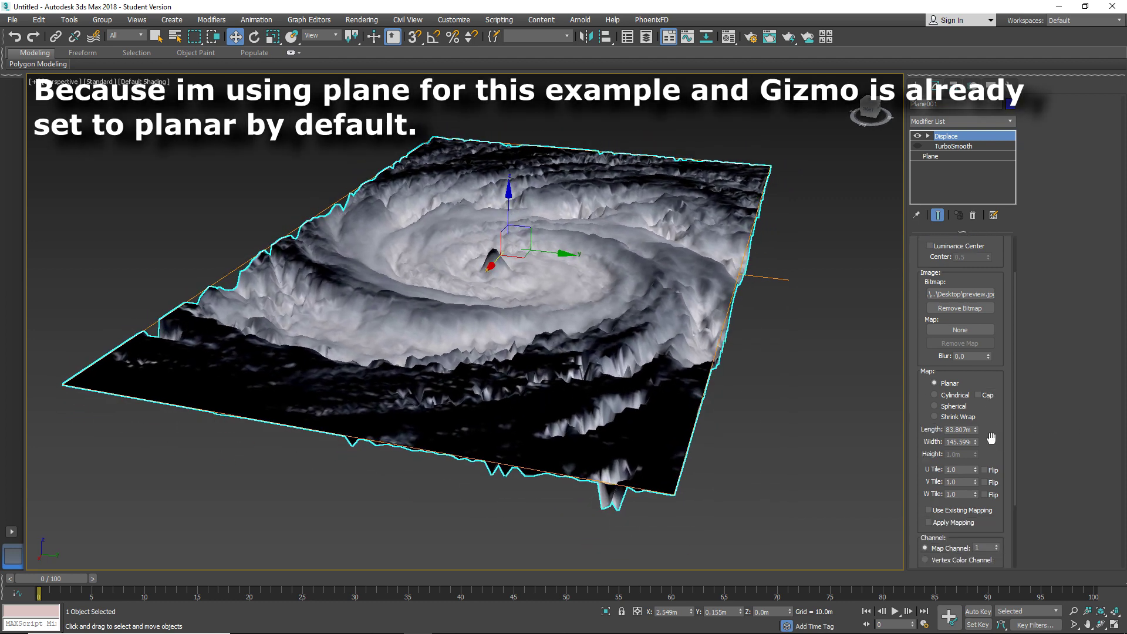
pyautogui.scroll(-3, 991, 438)
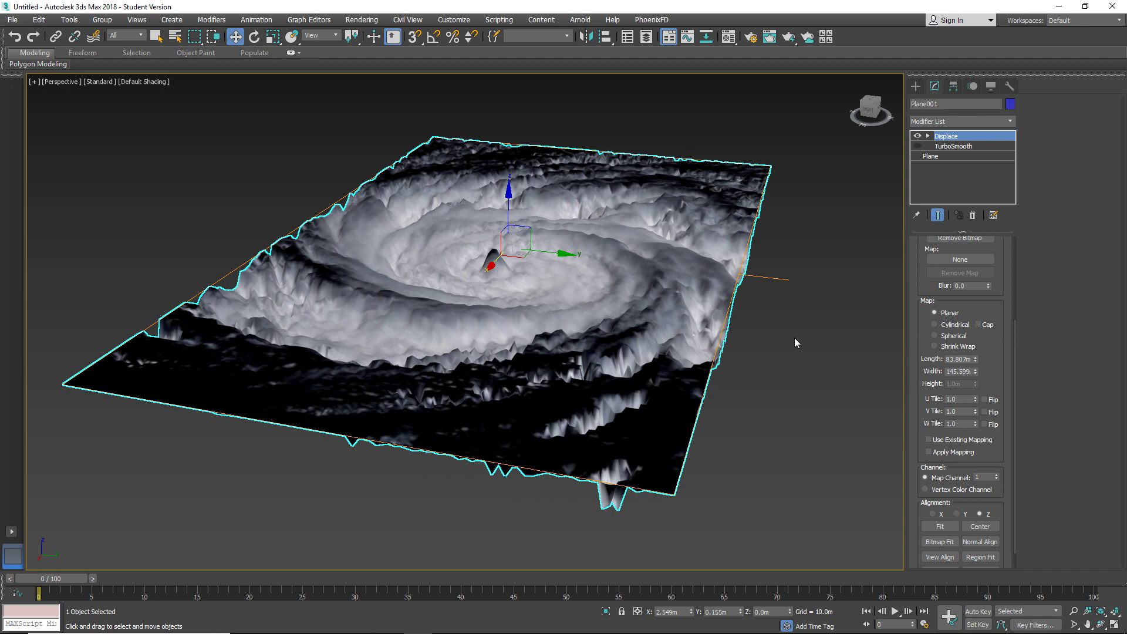
pyautogui.moveTo(587, 309); pyautogui.dragTo(475, 370, button='middle')
pyautogui.scroll(-3, 529, 315)
pyautogui.keyDown('alt'); pyautogui.moveTo(476, 371); pyautogui.dragTo(488, 366, button='middle'); pyautogui.keyUp('alt')
pyautogui.scroll(5, 488, 365)
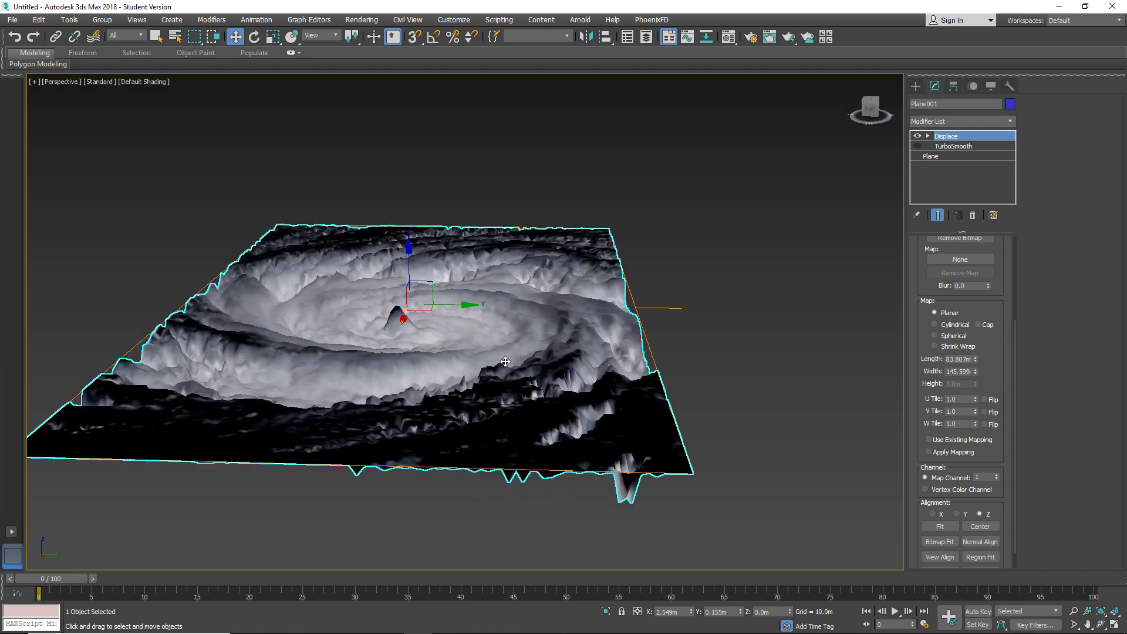
pyautogui.scroll(-4, 762, 355)
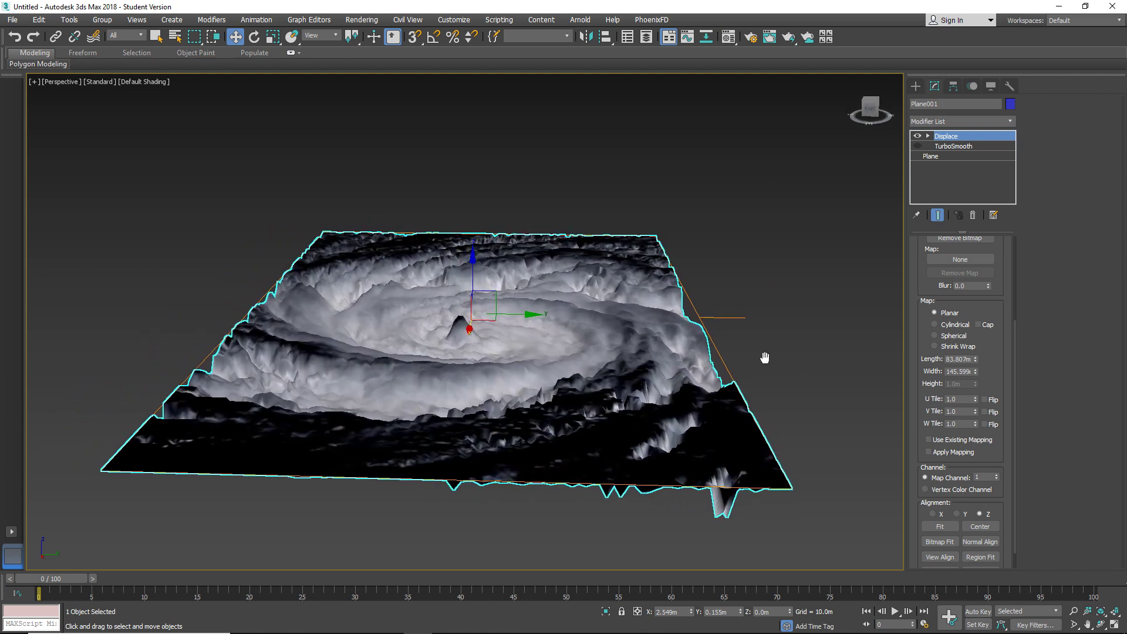
pyautogui.moveTo(749, 367); pyautogui.dragTo(659, 383, button='middle')
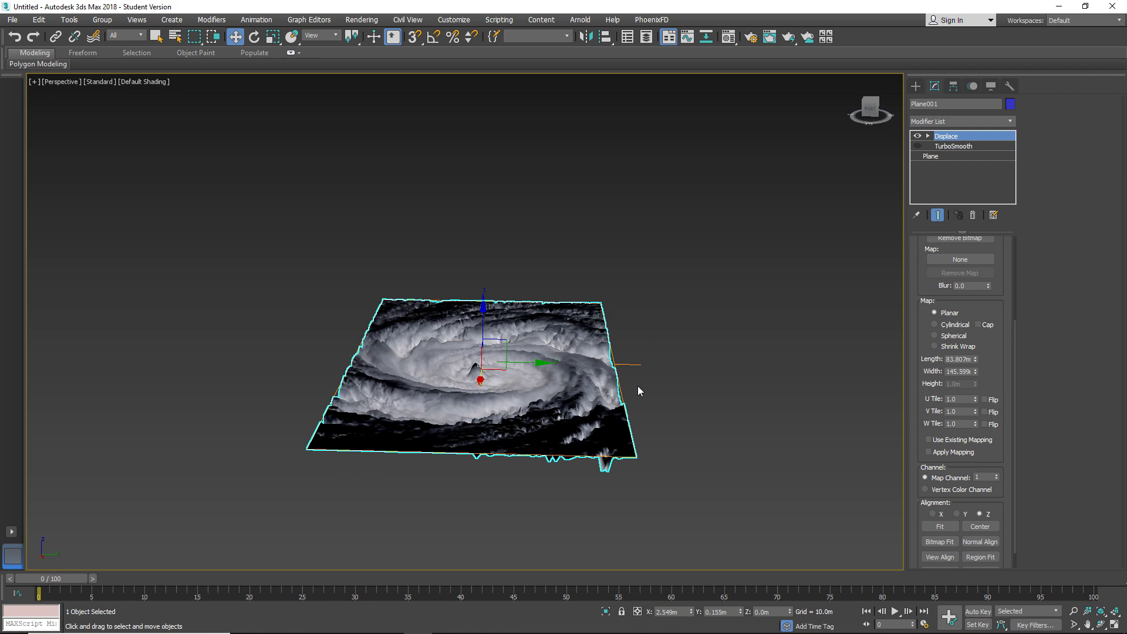
pyautogui.scroll(3, 553, 413)
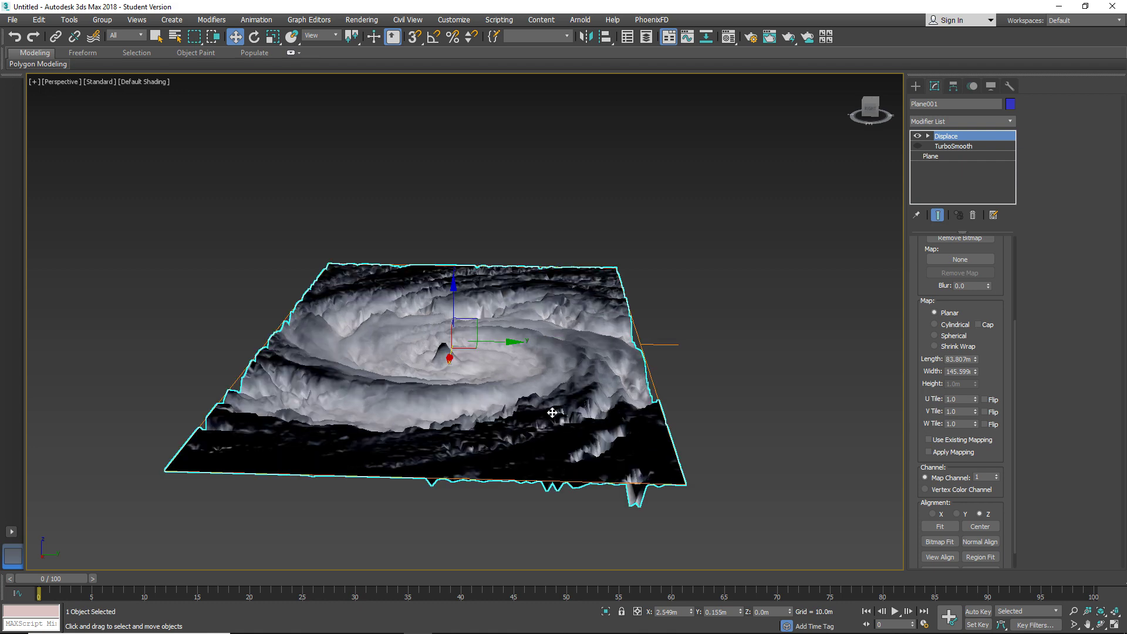
pyautogui.moveTo(523, 398); pyautogui.dragTo(580, 362, button='middle')
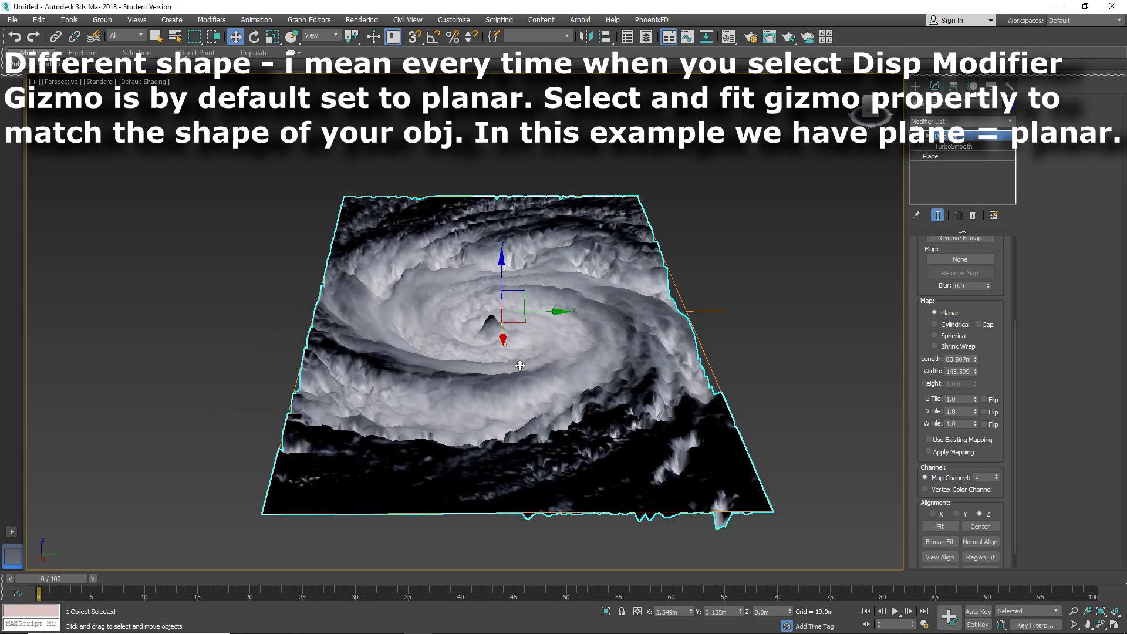
pyautogui.keyDown('alt'); pyautogui.moveTo(520, 366); pyautogui.dragTo(620, 351, button='middle'); pyautogui.keyUp('alt')
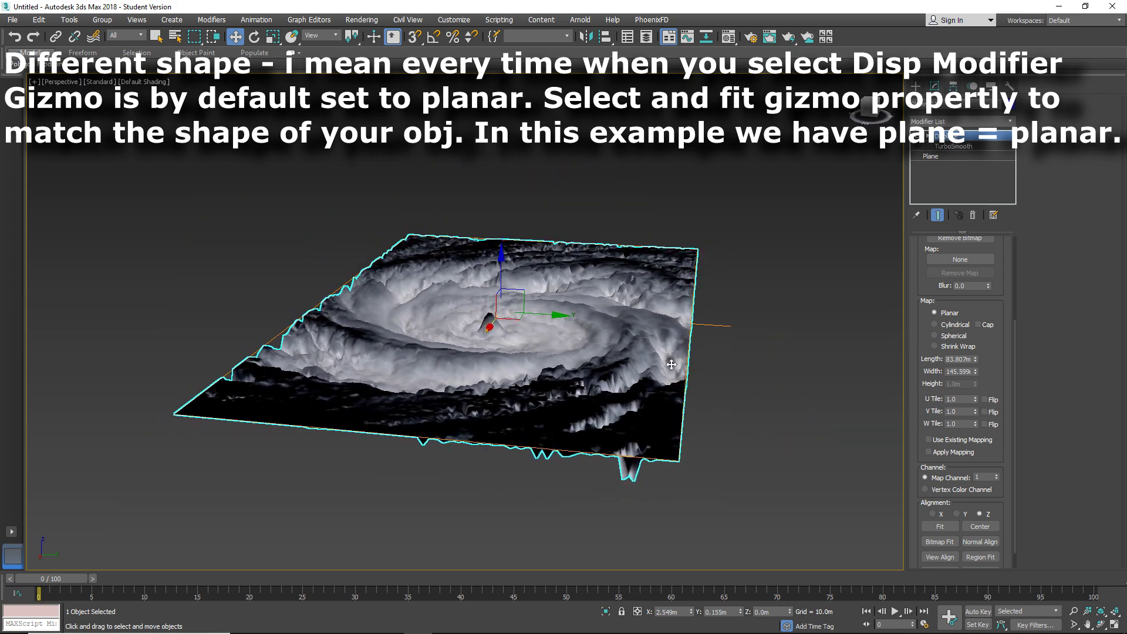
# Step: Try Cylindrical mapping for the Displace gizmo and inspect the plane's surface
pyautogui.click(952, 326)
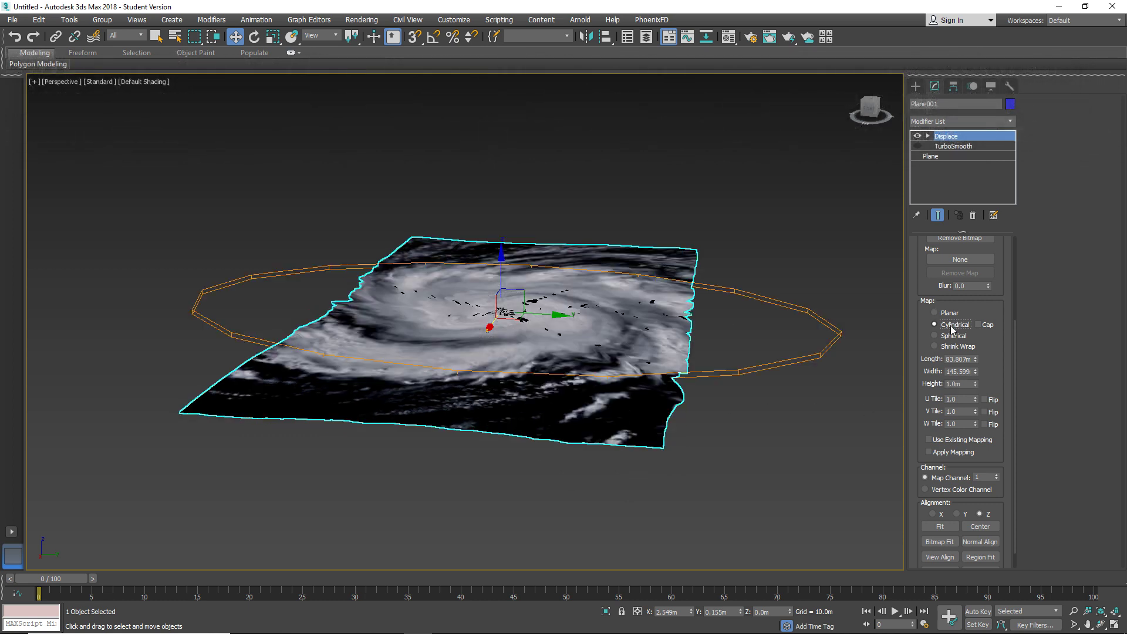
pyautogui.keyDown('alt'); pyautogui.moveTo(522, 338); pyautogui.dragTo(648, 371, button='middle'); pyautogui.keyUp('alt')
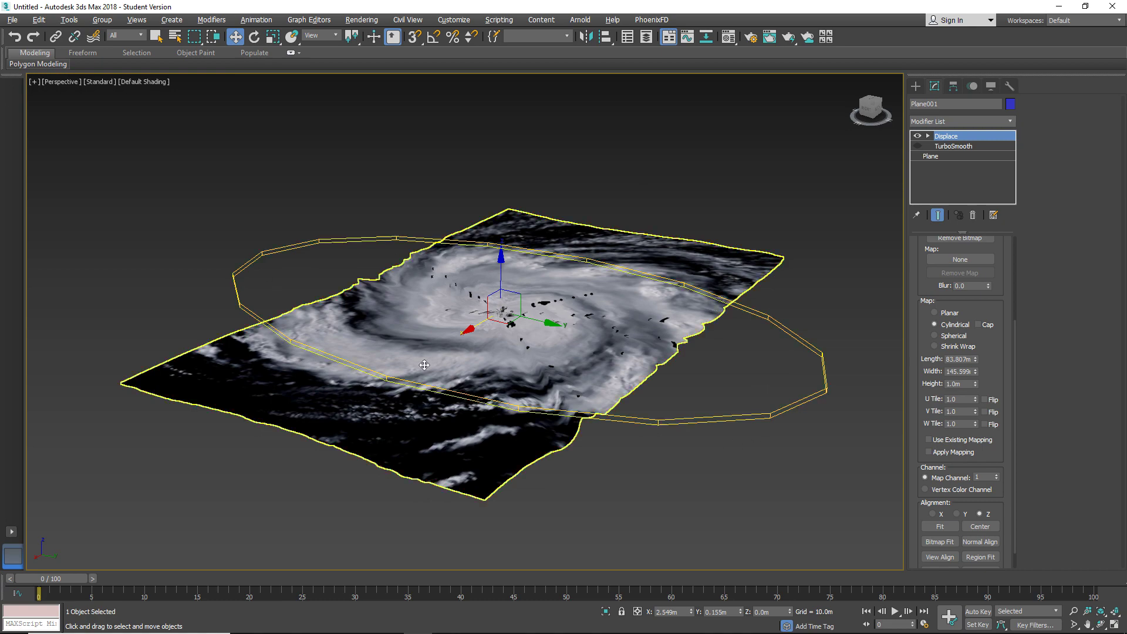
pyautogui.keyDown('alt'); pyautogui.moveTo(713, 445); pyautogui.dragTo(302, 390, button='middle'); pyautogui.keyUp('alt')
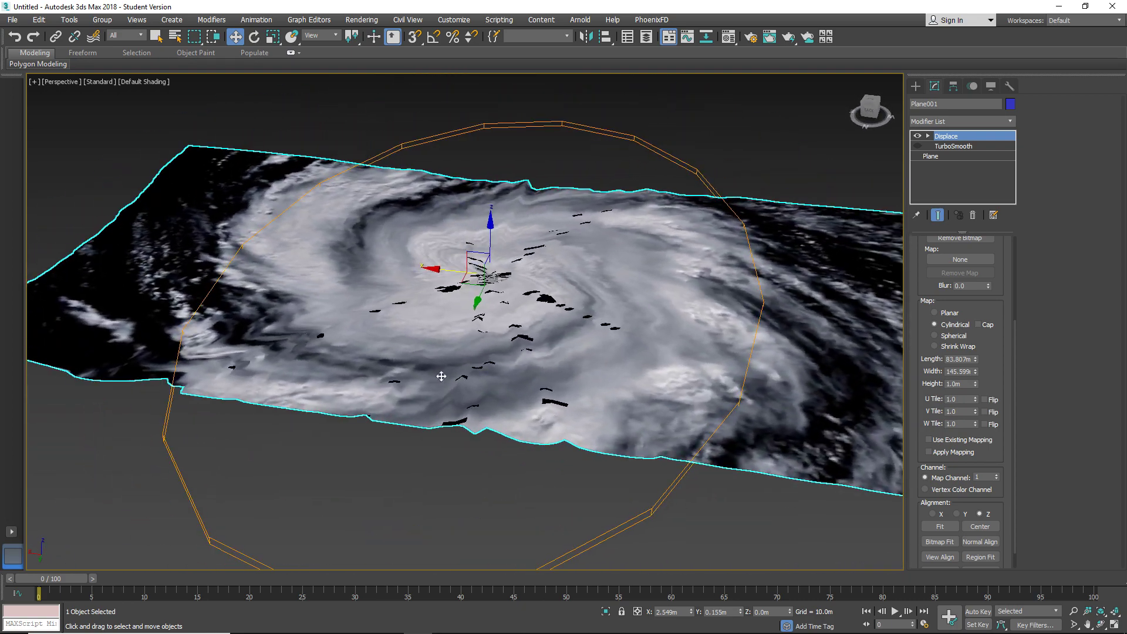
# Step: Compare Spherical, Shrink Wrap and Cylindrical mapping for the Displace gizmo and restore Planar mapping fitted to the plane
pyautogui.click(957, 337)
pyautogui.click(958, 346)
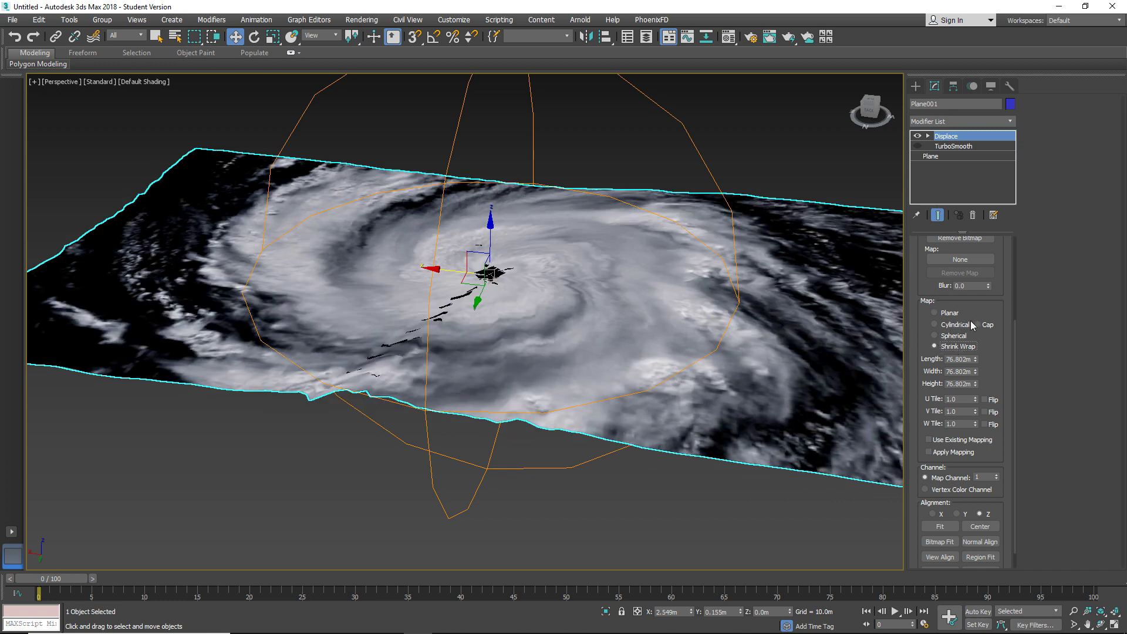
pyautogui.click(957, 336)
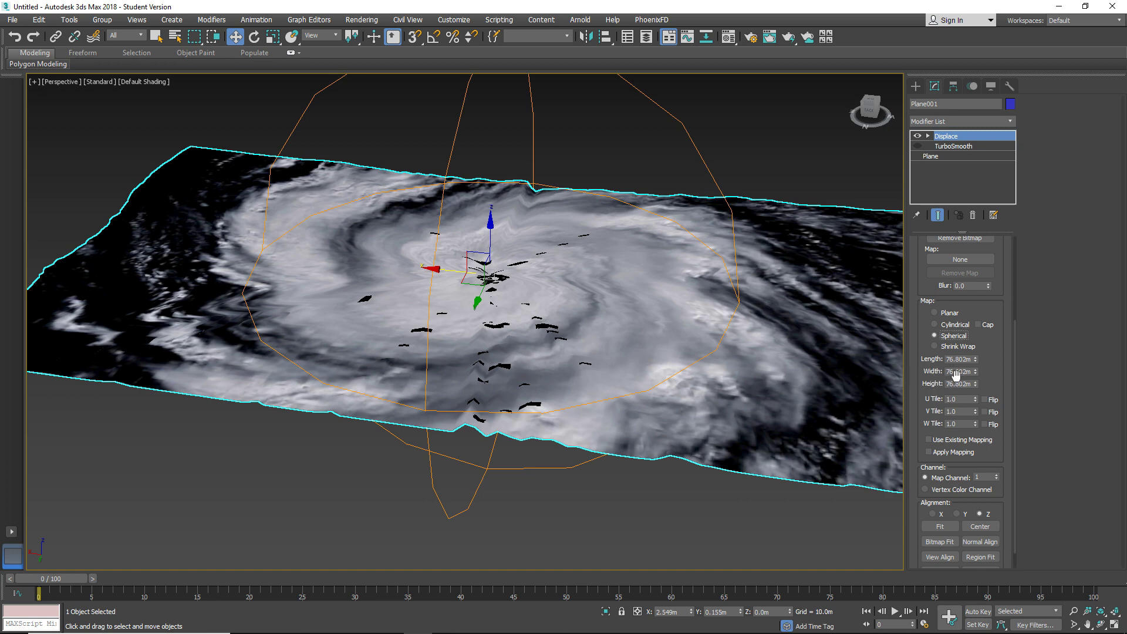
pyautogui.click(957, 326)
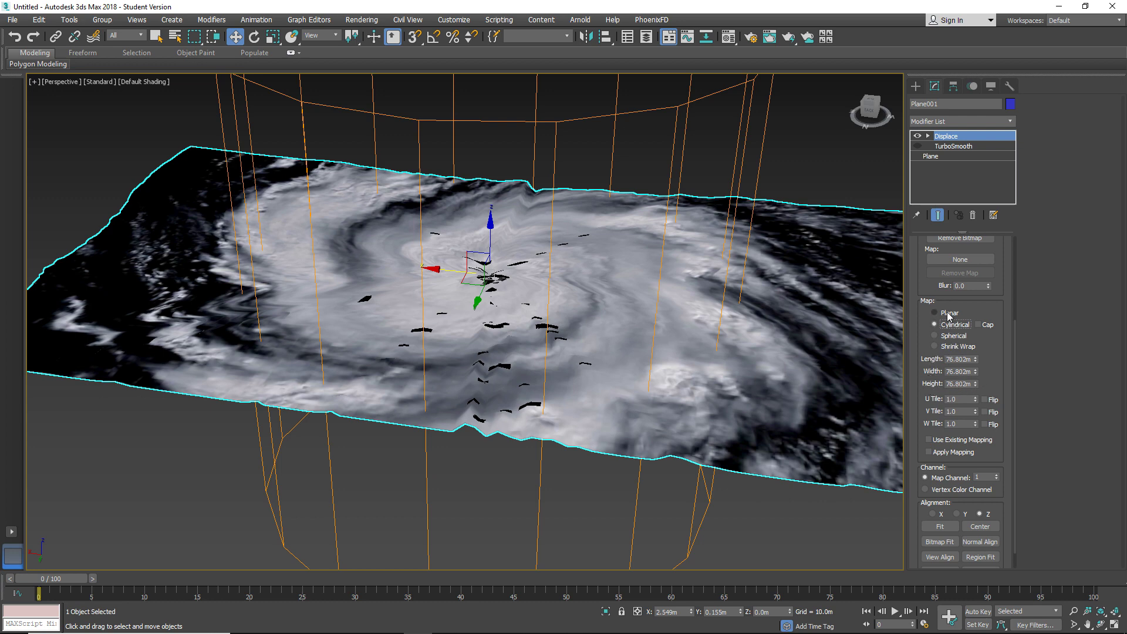
pyautogui.click(934, 313)
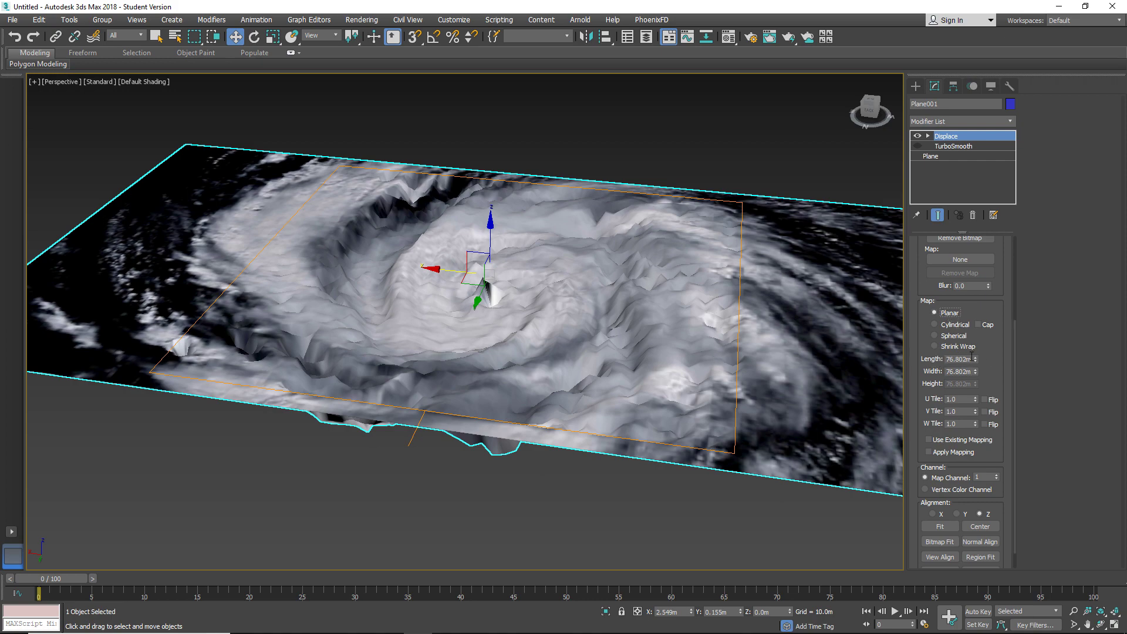
pyautogui.scroll(2, 532, 359)
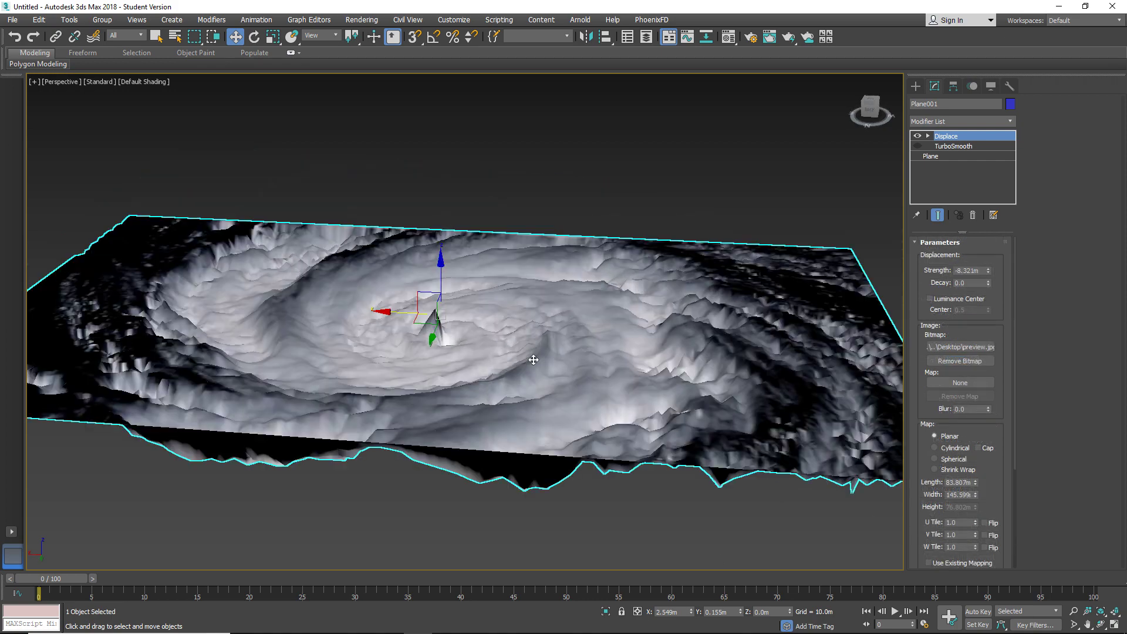
pyautogui.scroll(-2, 532, 360)
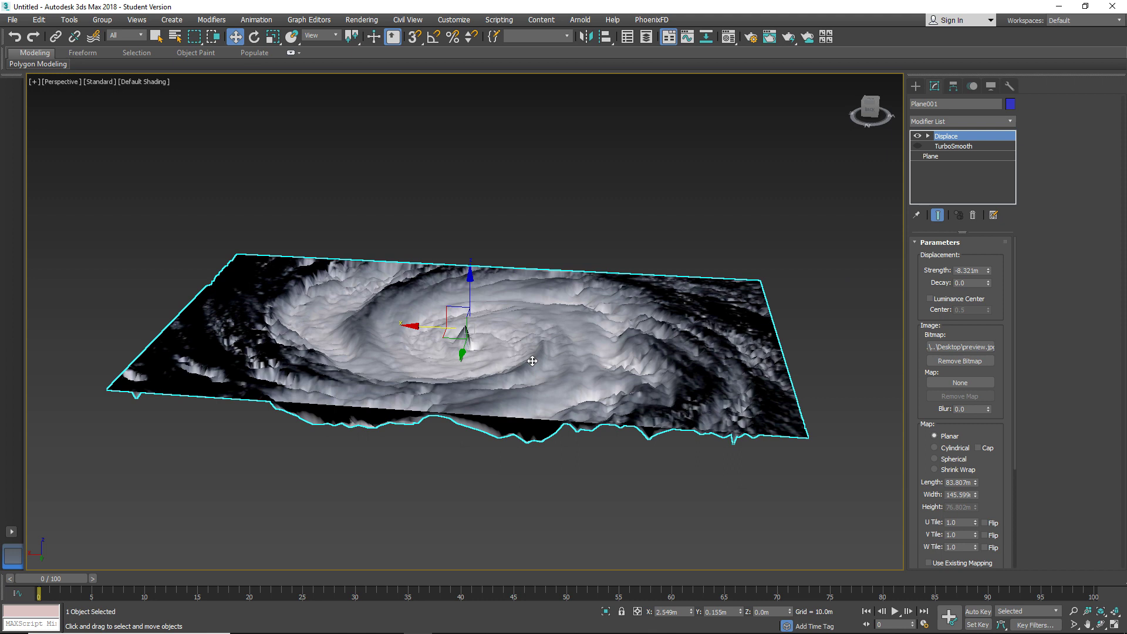
pyautogui.moveTo(532, 360); pyautogui.dragTo(532, 367, button='middle')
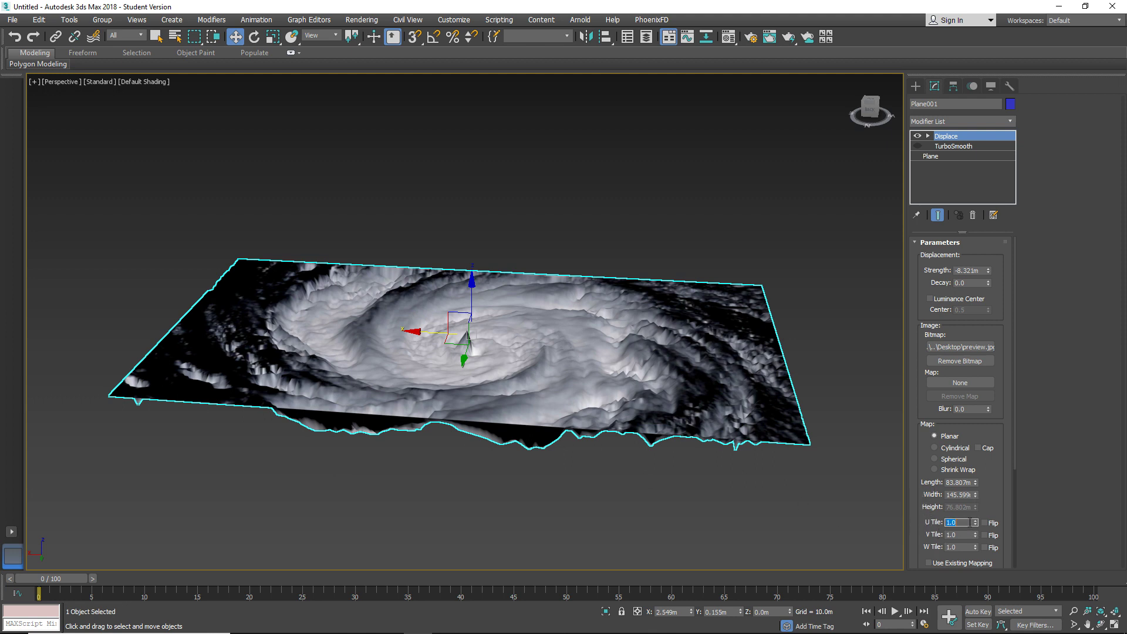
# Step: Set the Displace modifier's U, V and W tiling to 2.0
pyautogui.press('Tab')
pyautogui.write('2')
pyautogui.press('Tab')
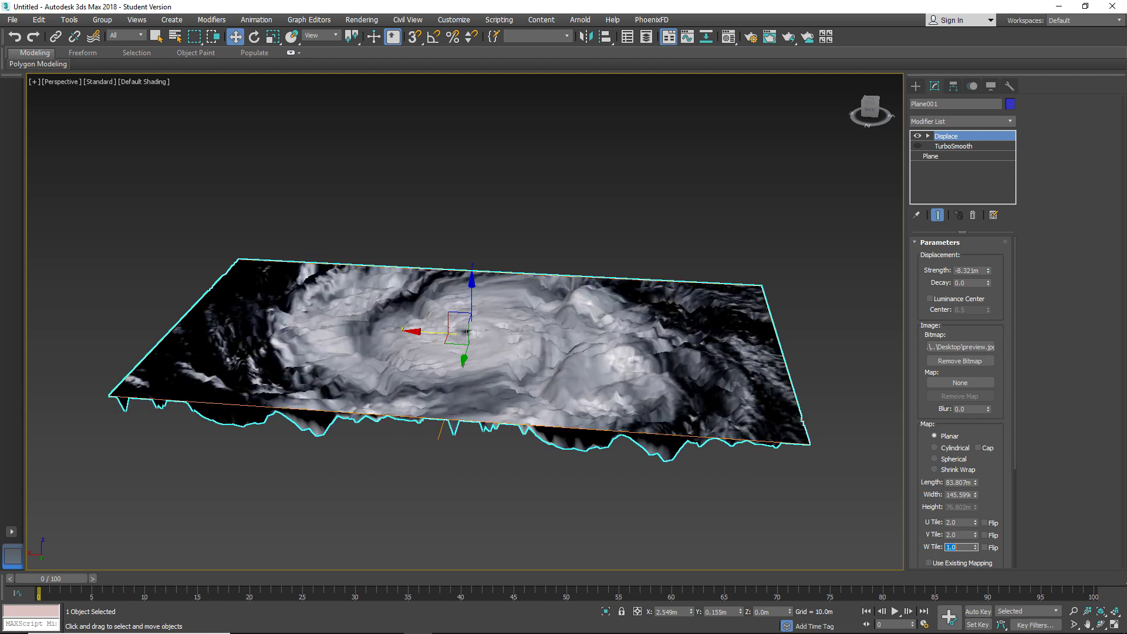
pyautogui.keyDown('alt'); pyautogui.moveTo(505, 352); pyautogui.dragTo(637, 376, button='middle'); pyautogui.keyUp('alt')
pyautogui.moveTo(525, 473); pyautogui.dragTo(550, 454, button='middle')
pyautogui.scroll(3, 541, 459)
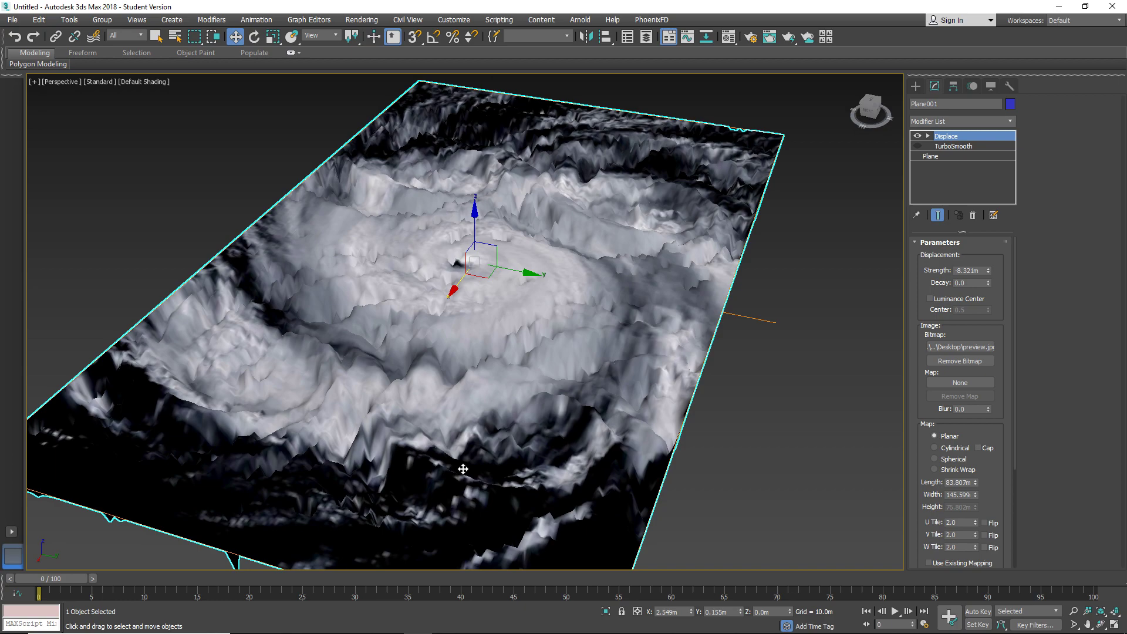
# Step: Turn on the TurboSmooth modifier beneath Displace and inspect the tiled displacement up close
pyautogui.keyDown('alt'); pyautogui.moveTo(421, 444); pyautogui.dragTo(289, 444, button='middle'); pyautogui.keyUp('alt')
pyautogui.scroll(2, 544, 435)
pyautogui.moveTo(545, 435); pyautogui.dragTo(604, 428, button='middle')
pyautogui.moveTo(469, 415)
pyautogui.mouseDown(button='middle')
pyautogui.moveTo(543, 413)
pyautogui.moveTo(480, 412)
pyautogui.mouseUp(button='middle')
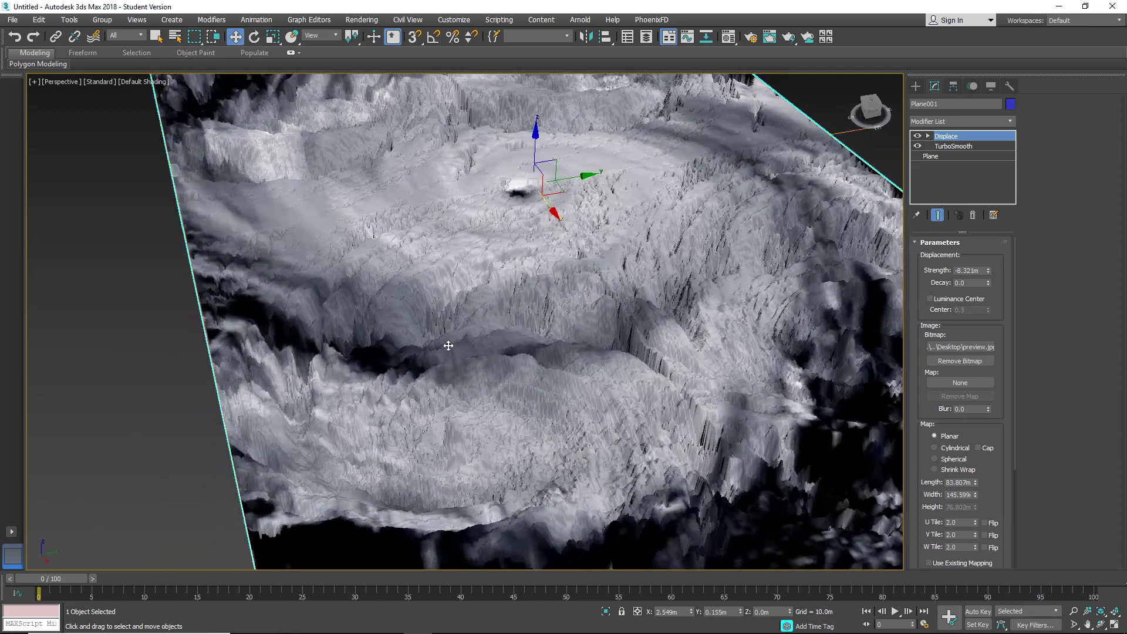
pyautogui.keyDown('alt'); pyautogui.moveTo(448, 345); pyautogui.dragTo(220, 341, button='middle'); pyautogui.keyUp('alt')
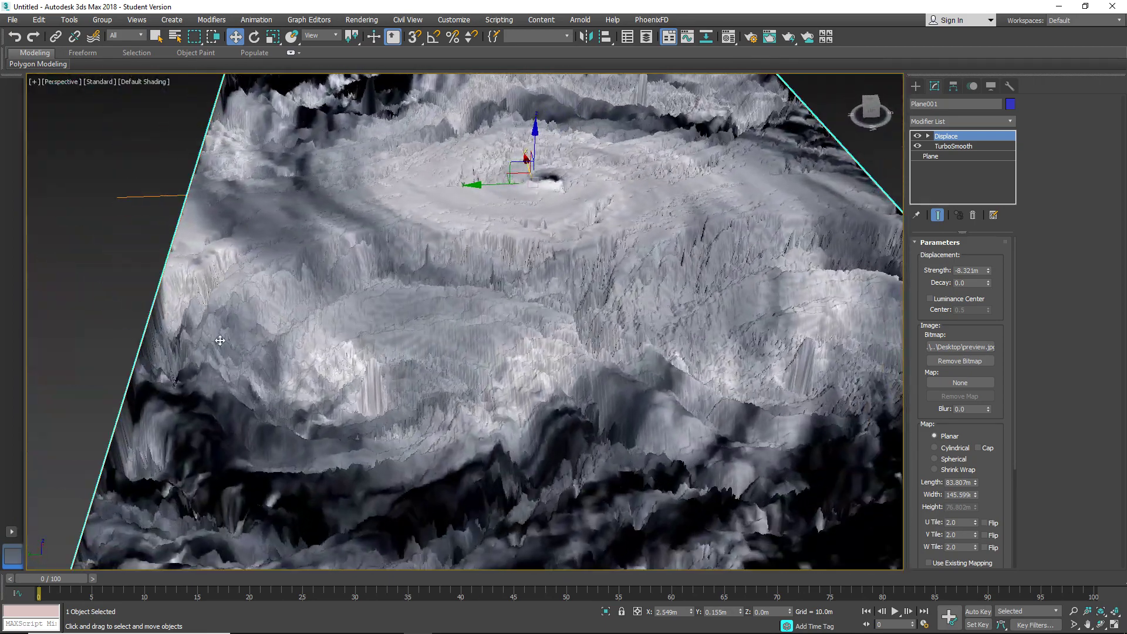
# Step: Apply a plain grey material to the plane and inspect the repeated displacement pattern without the hurricane image
pyautogui.press('m')
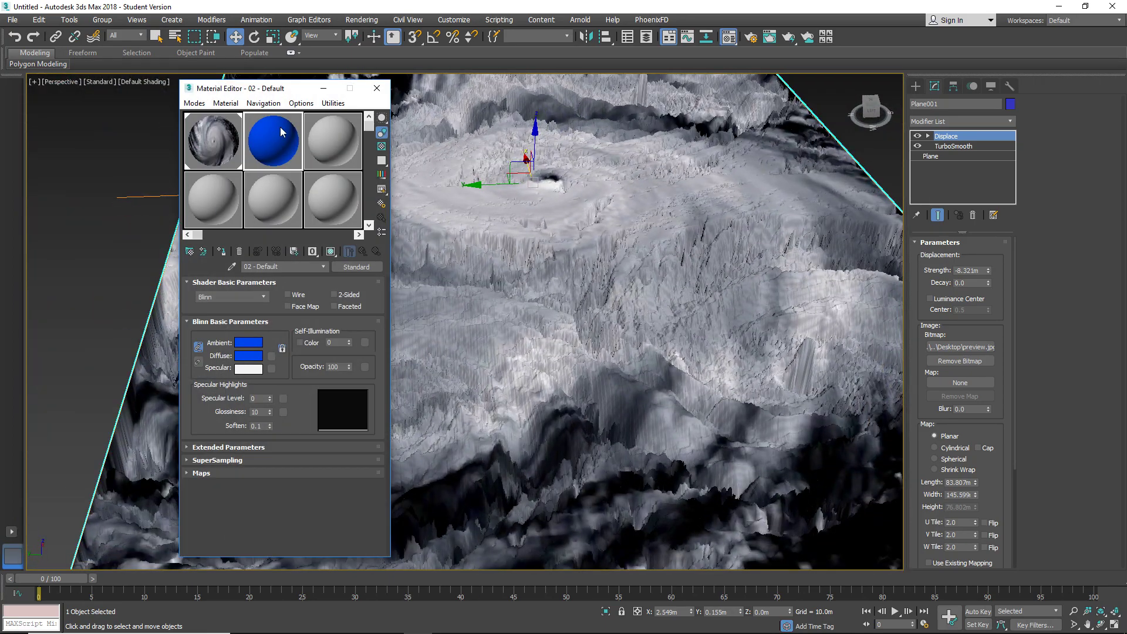
pyautogui.moveTo(424, 246); pyautogui.dragTo(424, 225)
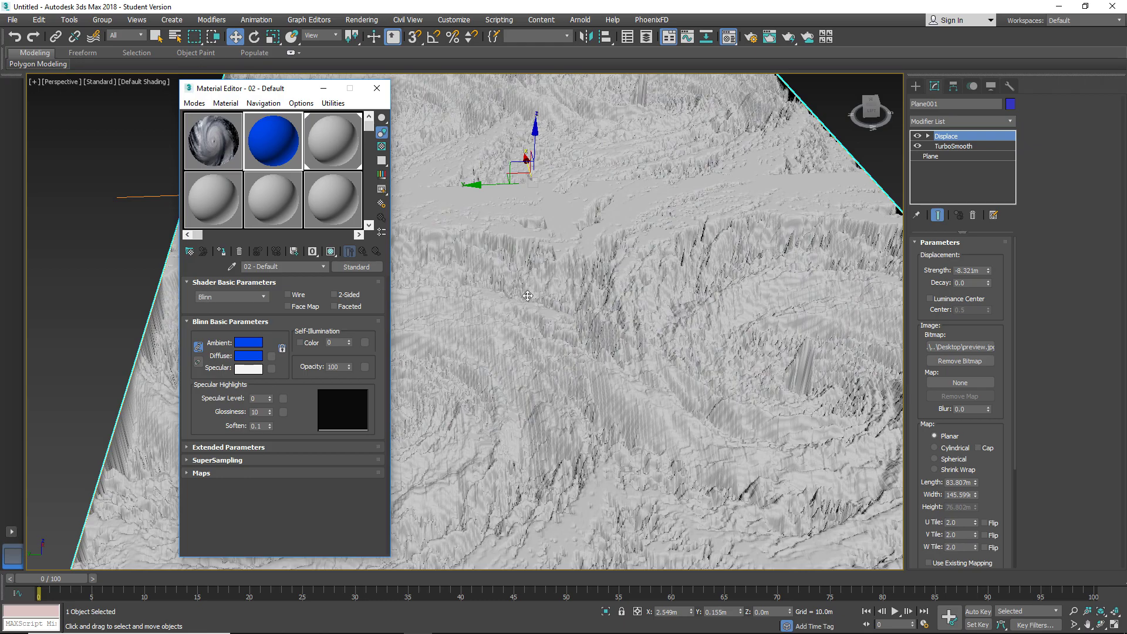
pyautogui.click(380, 93)
pyautogui.keyDown('alt'); pyautogui.moveTo(247, 246); pyautogui.dragTo(496, 278, button='middle'); pyautogui.keyUp('alt')
pyautogui.scroll(-5, 425, 283)
pyautogui.keyDown('alt'); pyautogui.moveTo(409, 287); pyautogui.dragTo(675, 423, button='middle'); pyautogui.keyUp('alt')
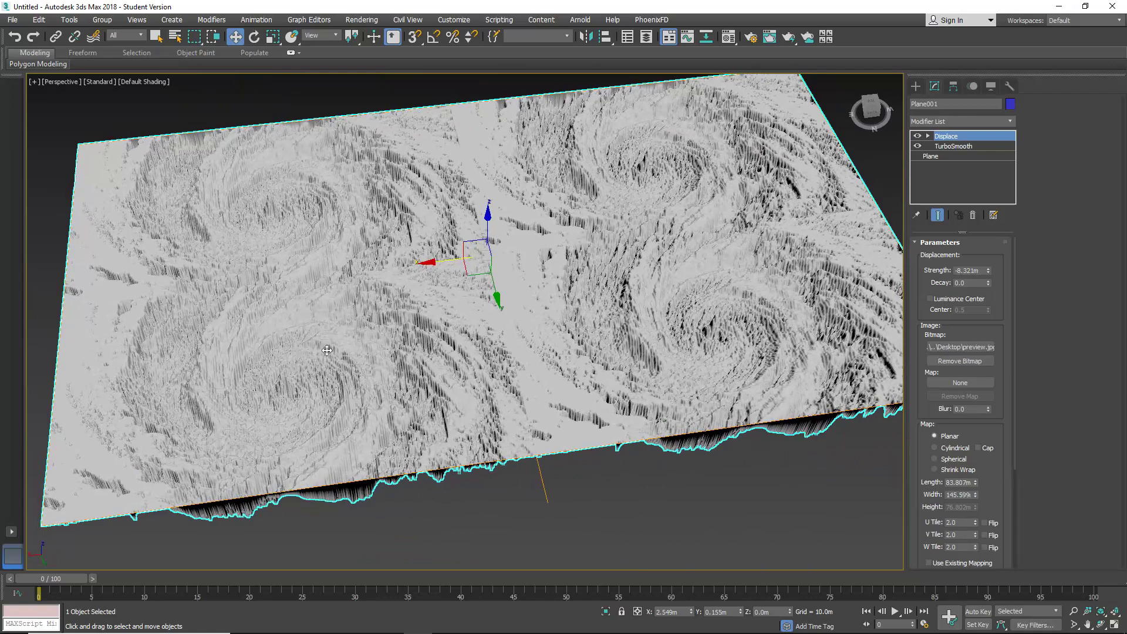
# Step: Set the Displace modifier's U, V and W tiling back to 1.0
pyautogui.write('1')
pyautogui.press('Tab')
pyautogui.write('11')
pyautogui.press('Tab')
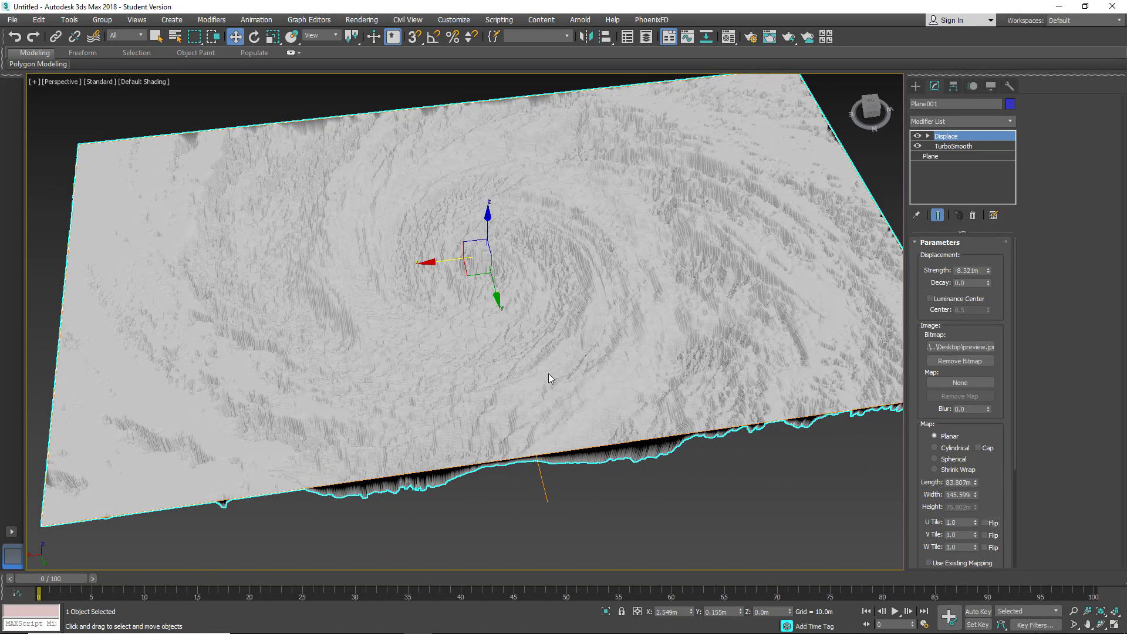
# Step: Reapply the hurricane image material to the displaced plane and close the Material Editor
pyautogui.keyDown('alt'); pyautogui.moveTo(440, 351); pyautogui.dragTo(504, 317, button='middle'); pyautogui.keyUp('alt')
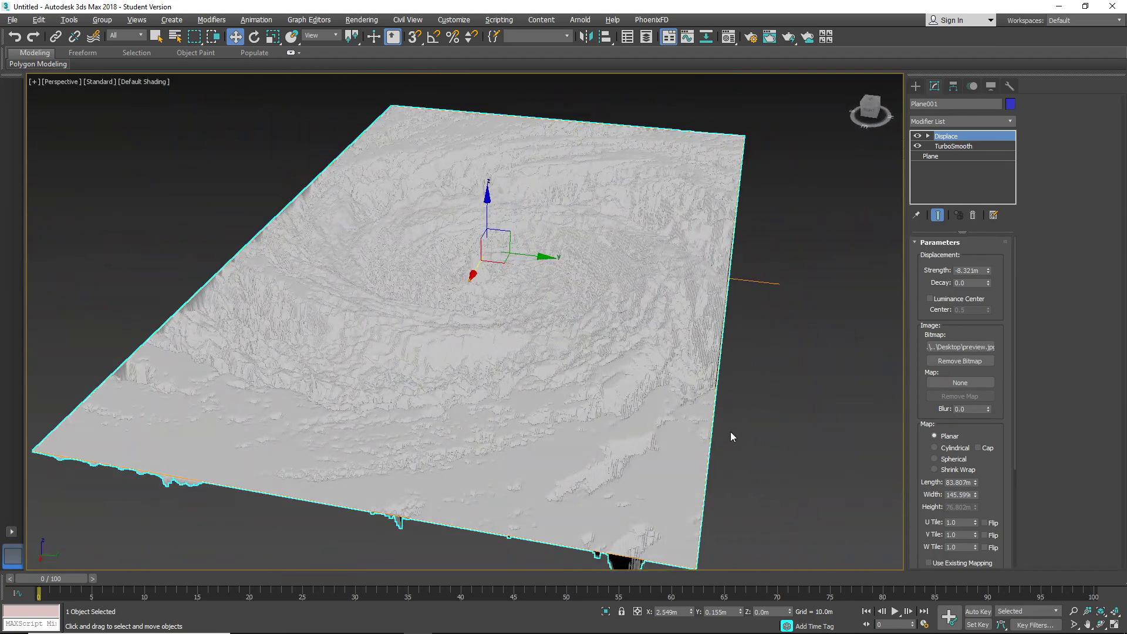
pyautogui.press('m')
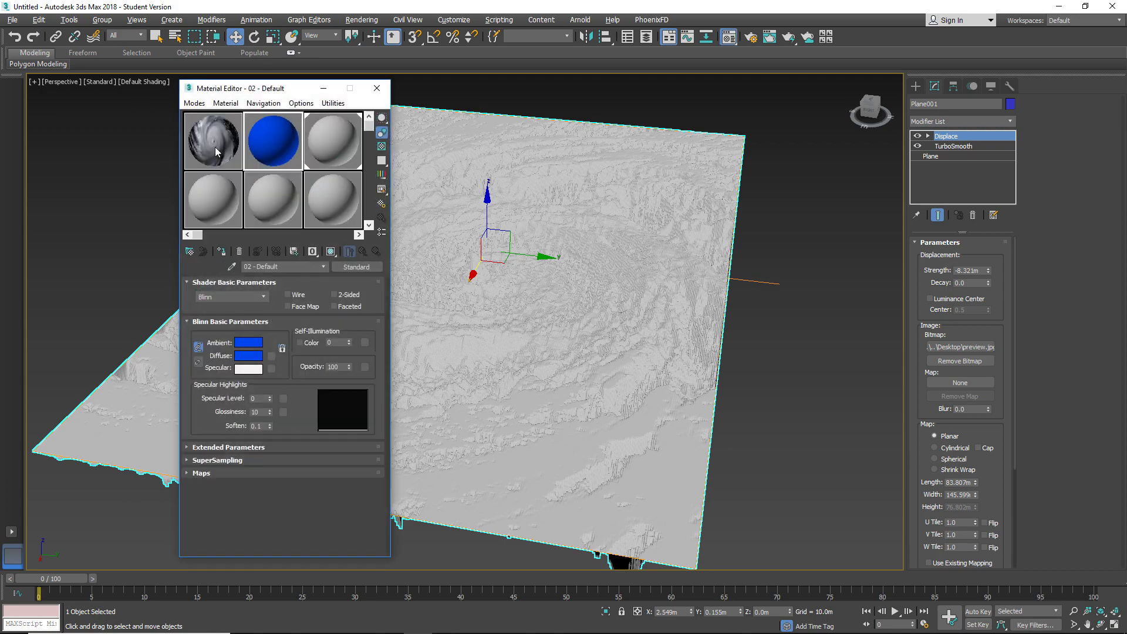
pyautogui.click(377, 88)
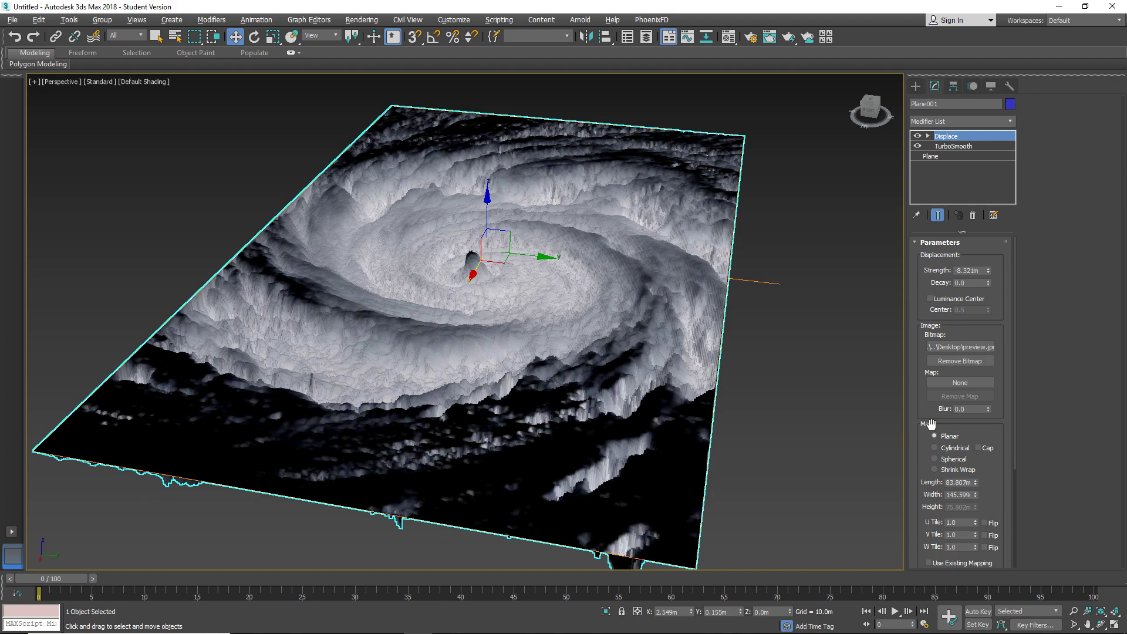
# Step: Try the Y and X alignments for the Displace gizmo and return the alignment to Z
pyautogui.scroll(-3, 932, 428)
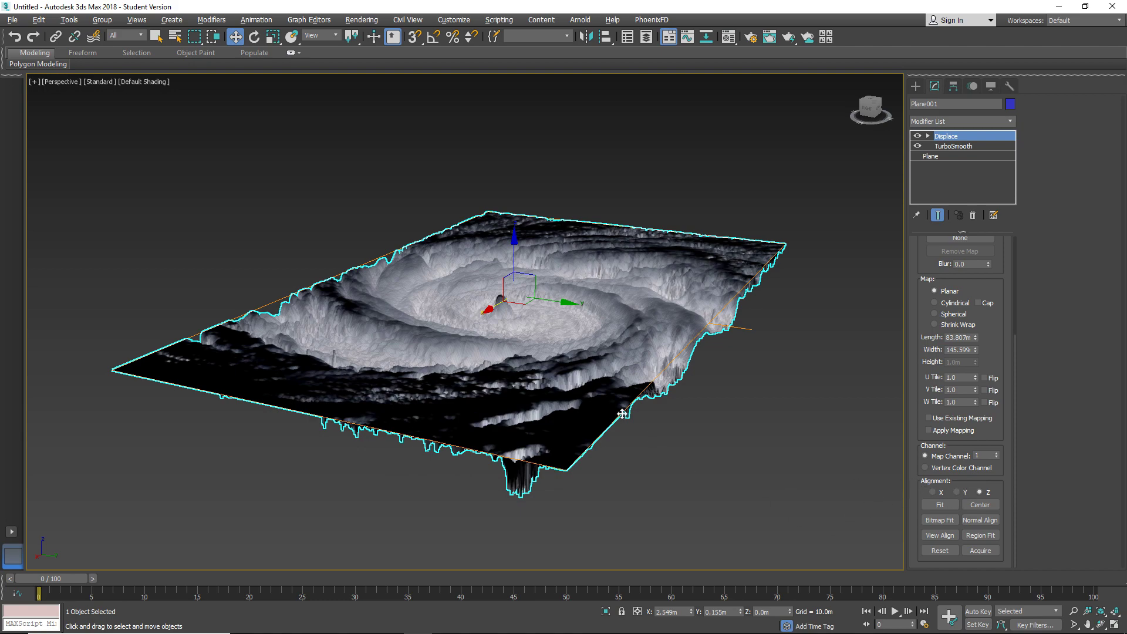
pyautogui.moveTo(622, 414); pyautogui.dragTo(675, 434, button='middle')
pyautogui.scroll(2, 626, 431)
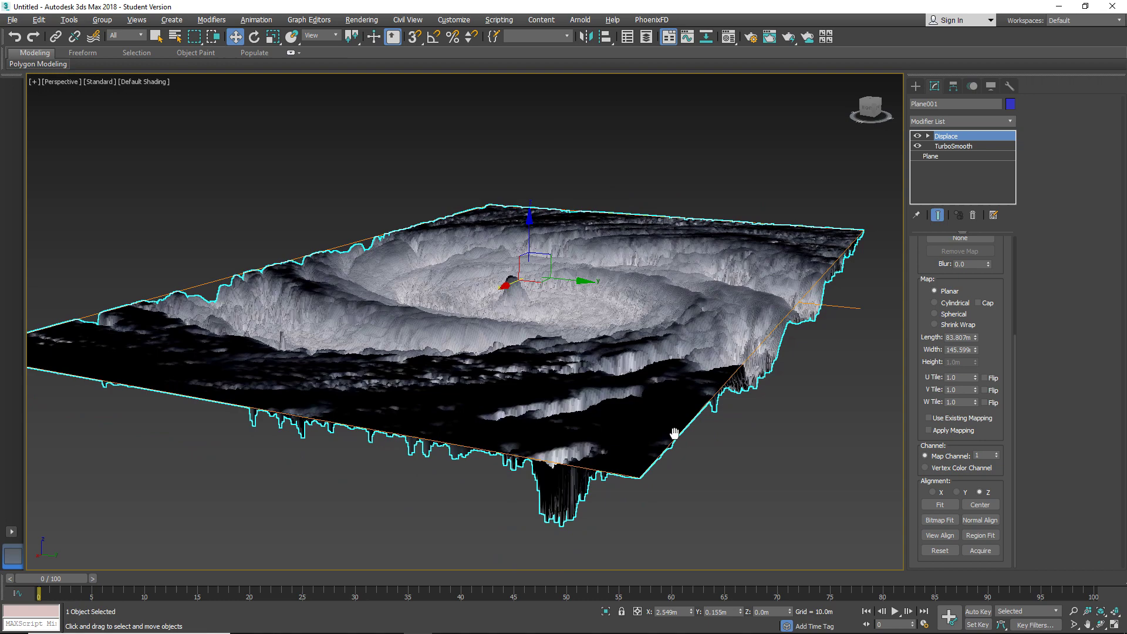
pyautogui.scroll(3, 674, 433)
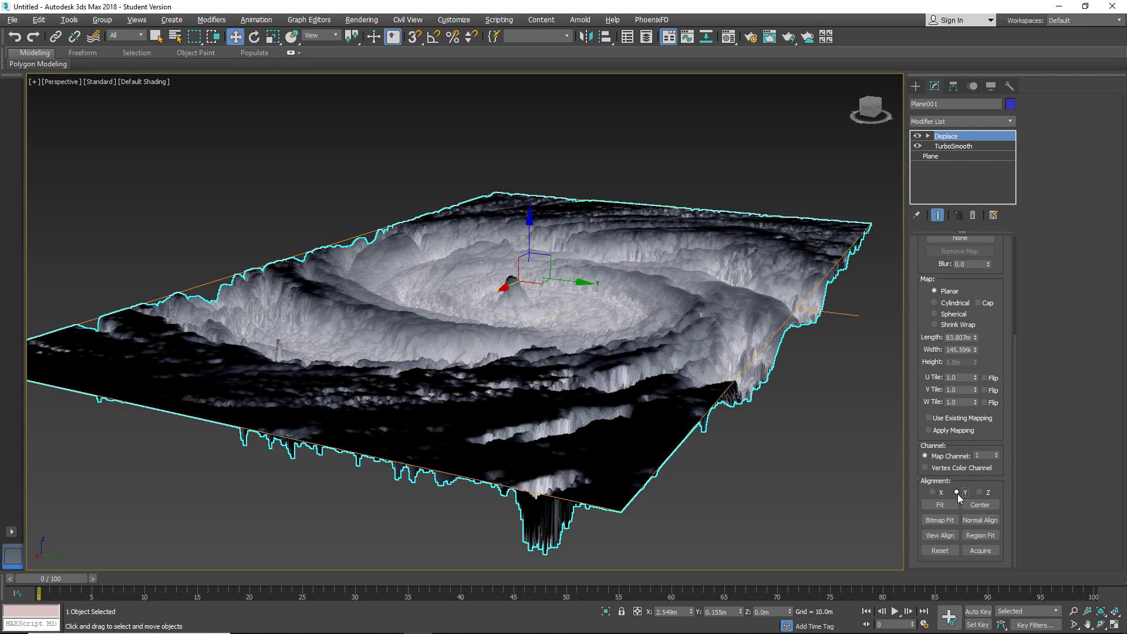
pyautogui.keyDown('alt'); pyautogui.moveTo(567, 399); pyautogui.dragTo(525, 408, button='middle'); pyautogui.keyUp('alt')
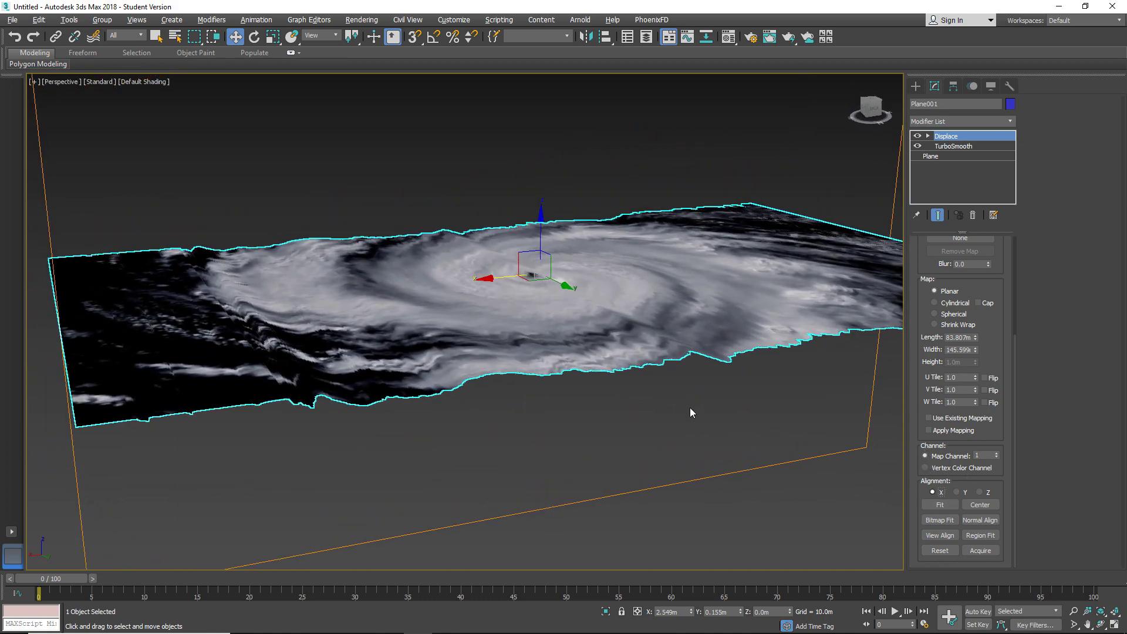
pyautogui.keyDown('alt'); pyautogui.moveTo(532, 357); pyautogui.dragTo(959, 381, button='middle'); pyautogui.keyUp('alt')
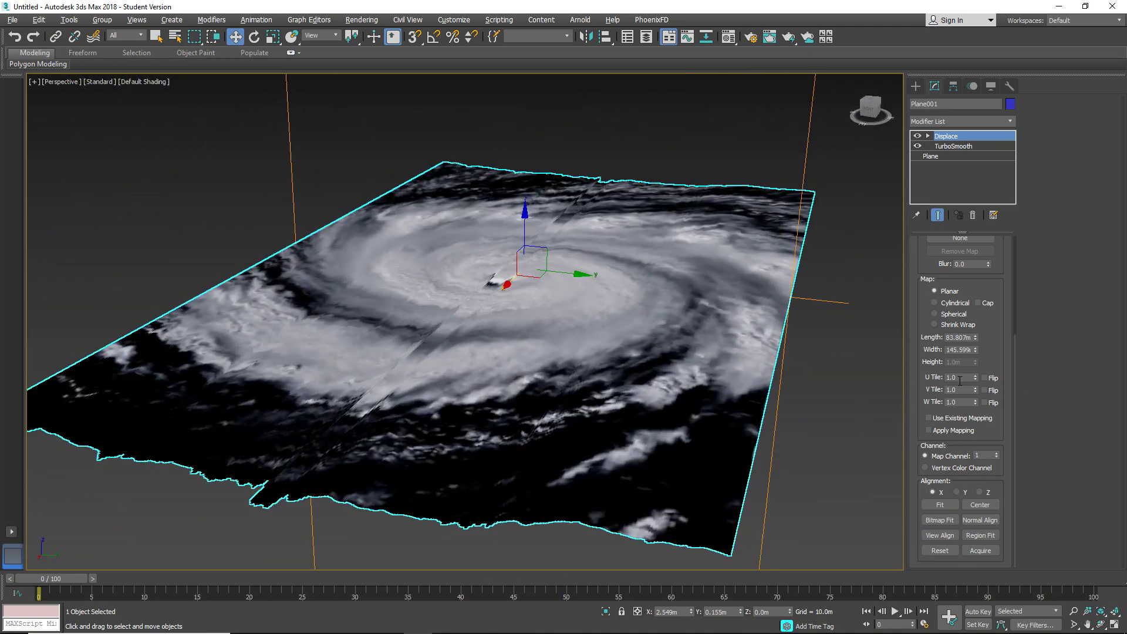
pyautogui.click(989, 492)
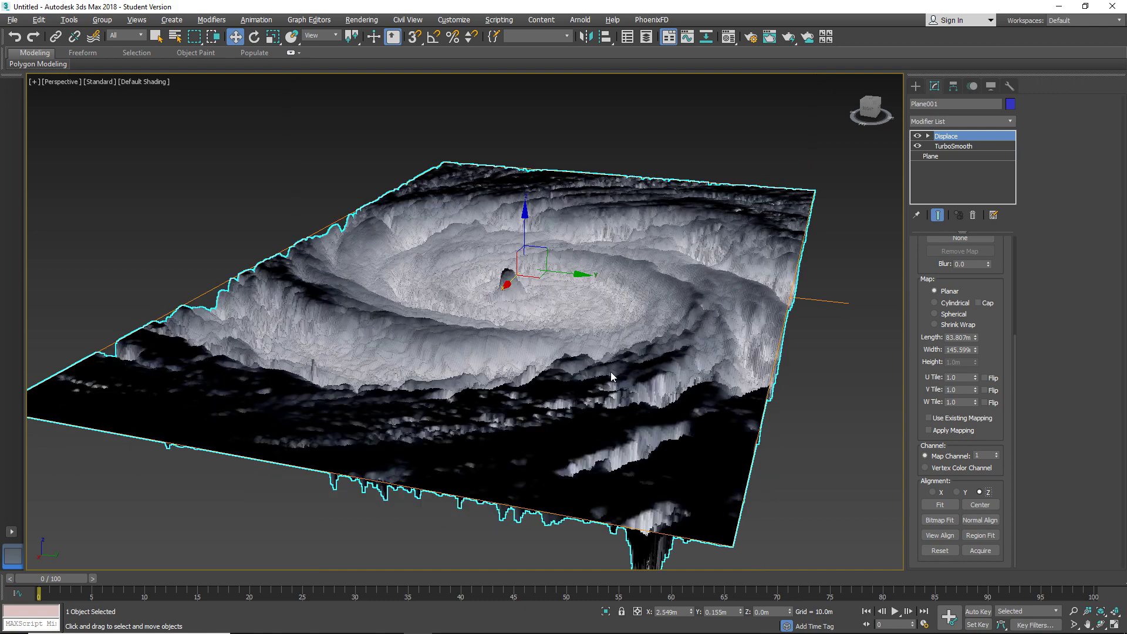
# Step: Fit the Displace gizmo to the plane's extents and center it on the object
pyautogui.click(954, 506)
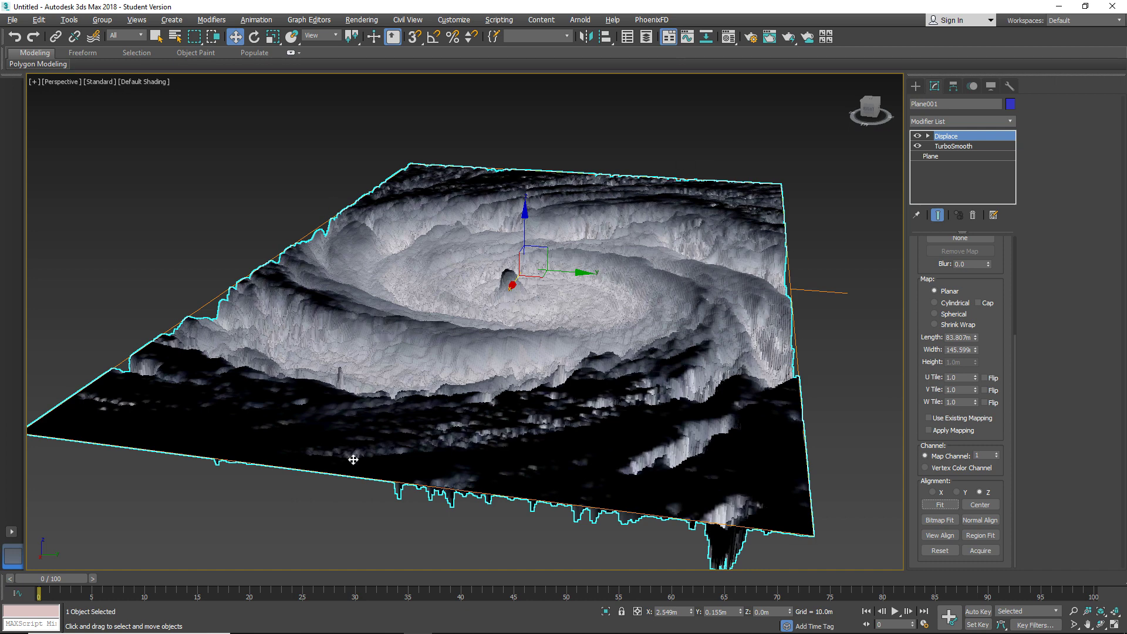
pyautogui.click(990, 507)
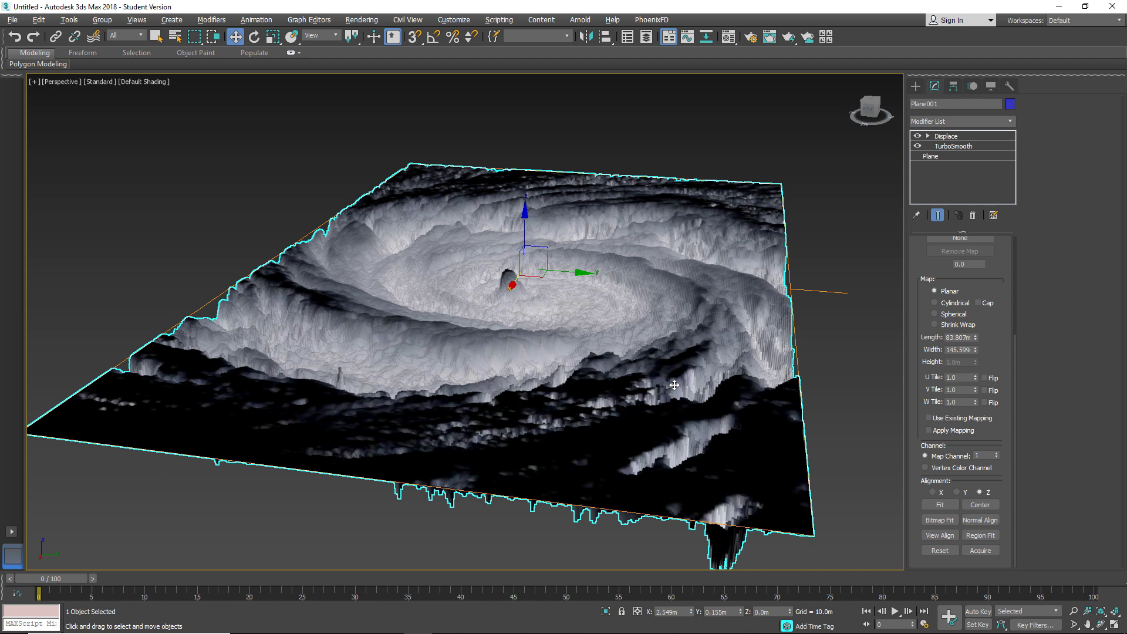
pyautogui.click(968, 505)
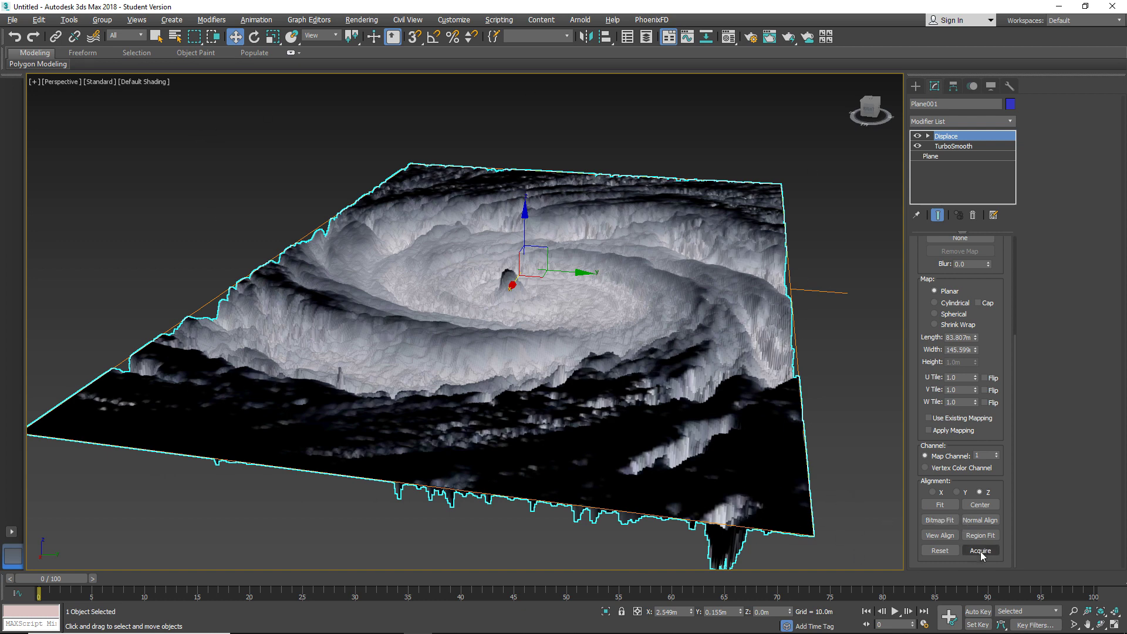
# Step: Turn on Normal Align for the Displace gizmo, examine the surface around the hurricane's eye, and leave the mode without picking a surface
pyautogui.click(995, 520)
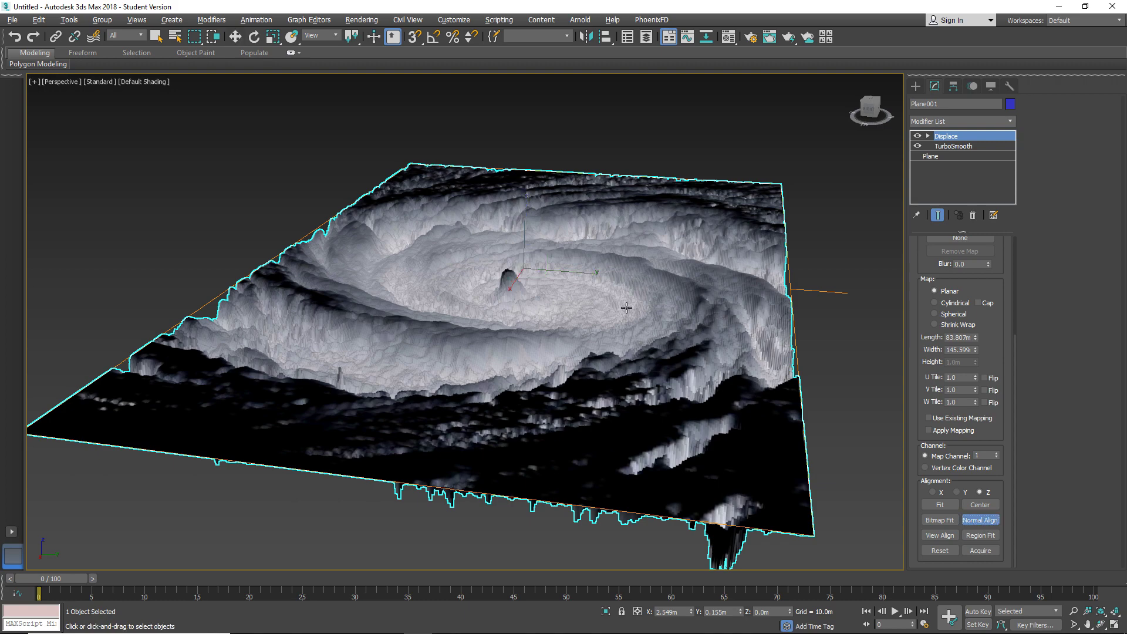
pyautogui.scroll(4, 567, 337)
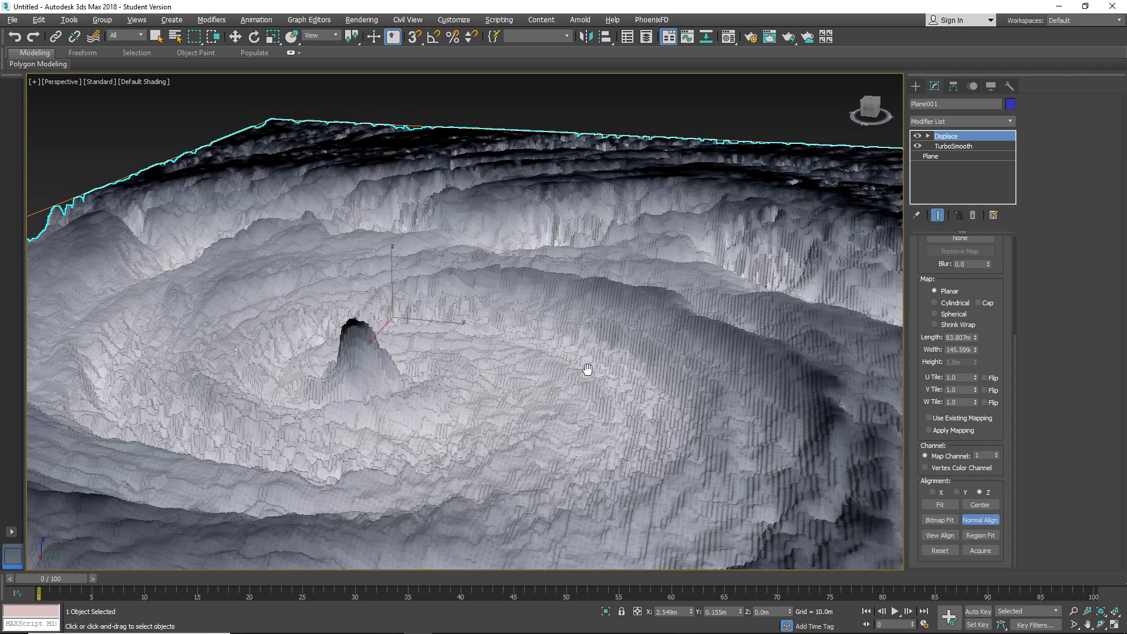
pyautogui.moveTo(587, 369); pyautogui.dragTo(574, 406, button='middle')
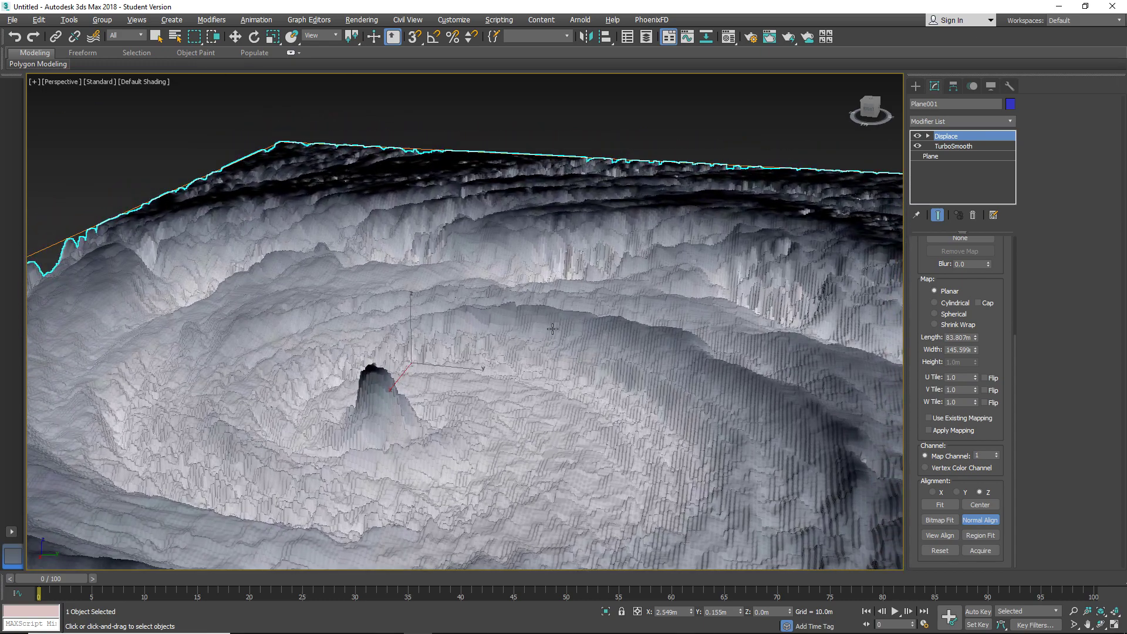
pyautogui.moveTo(553, 329)
pyautogui.keyDown('alt'); pyautogui.mouseDown(button='middle')
pyautogui.moveTo(565, 338)
pyautogui.moveTo(555, 335)
pyautogui.mouseUp(button='middle'); pyautogui.keyUp('alt')
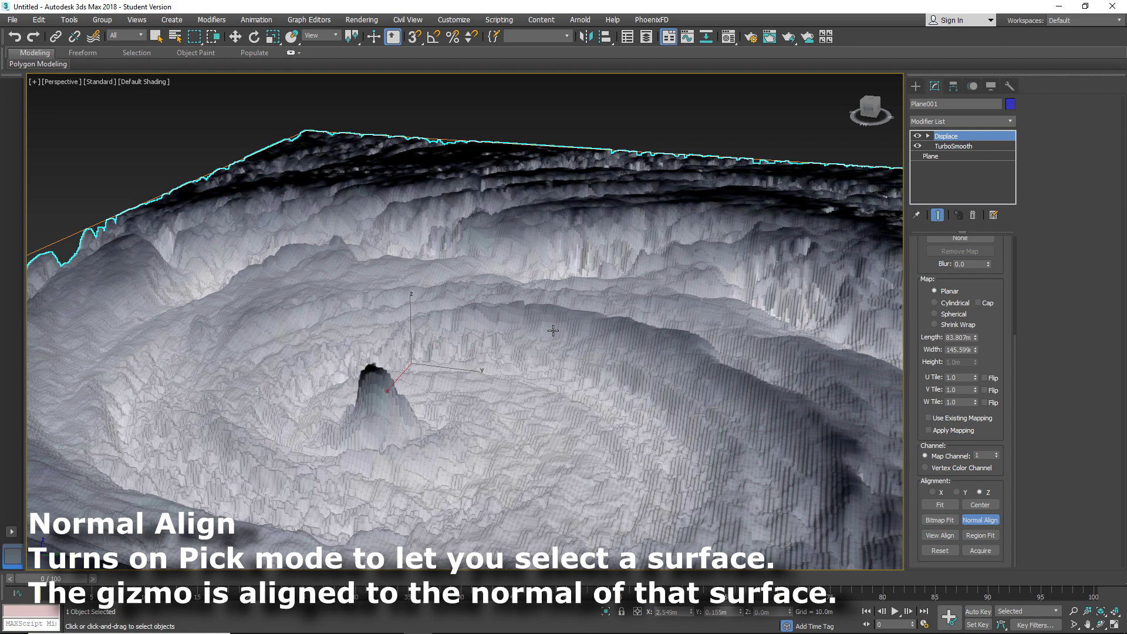
pyautogui.click(993, 522)
pyautogui.scroll(2, 686, 445)
pyautogui.scroll(-7, 685, 445)
pyautogui.moveTo(685, 445); pyautogui.dragTo(655, 405, button='middle')
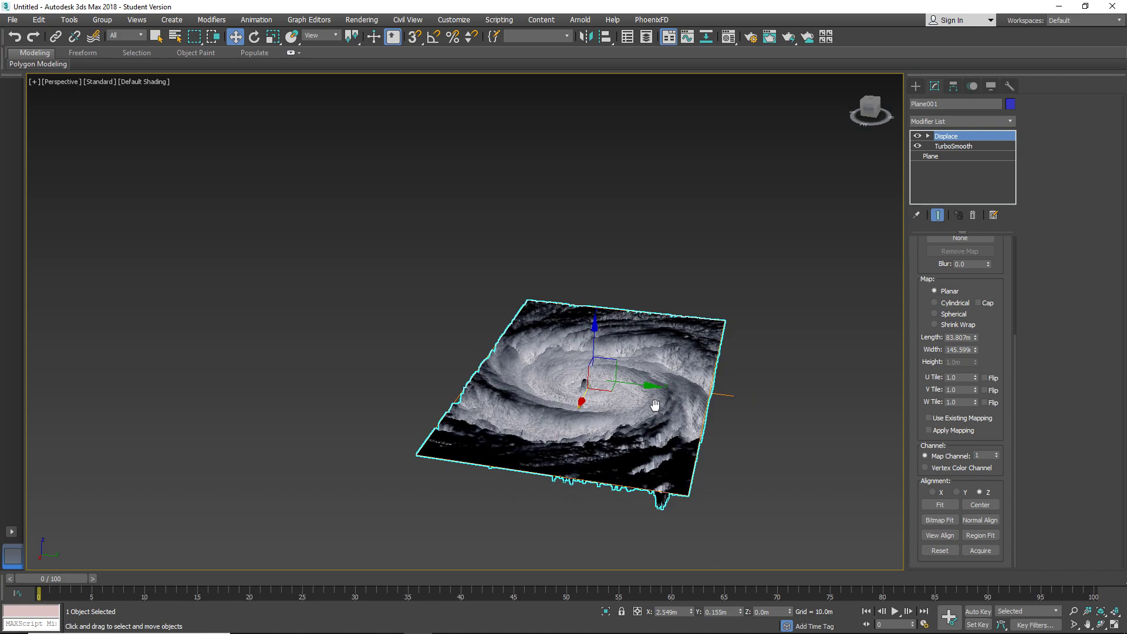
# Step: Region-fit the Displace gizmo to a patch about 23.7 m by 36.7 m near the plane's front corner and inspect the localized displacement
pyautogui.click(981, 536)
pyautogui.scroll(4, 622, 462)
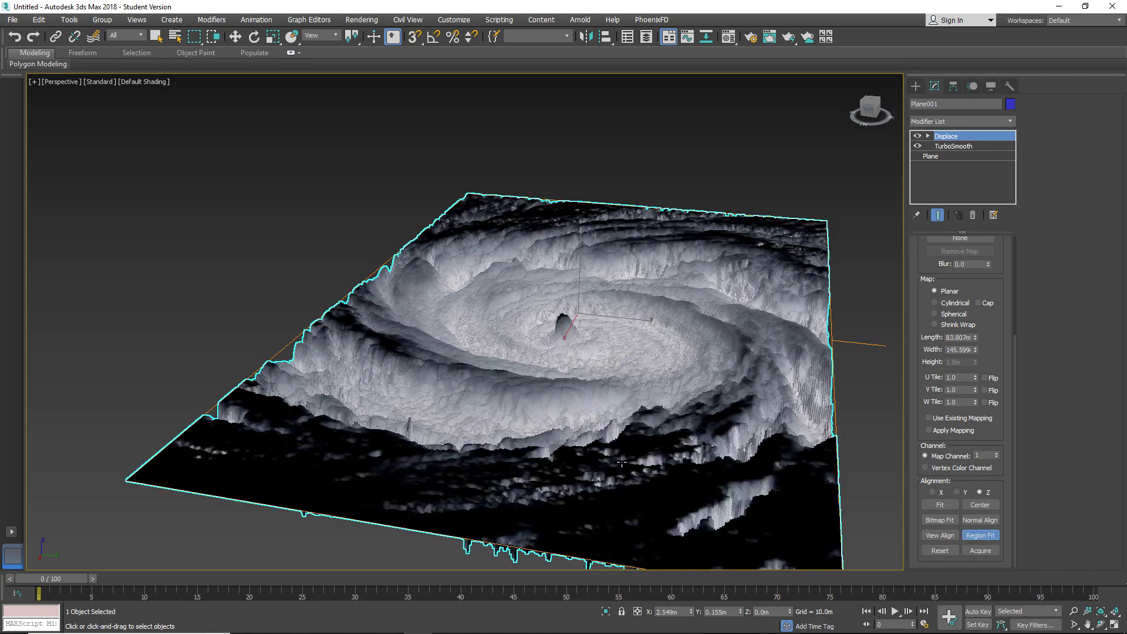
pyautogui.keyDown('alt'); pyautogui.moveTo(622, 462); pyautogui.dragTo(561, 387, button='middle'); pyautogui.keyUp('alt')
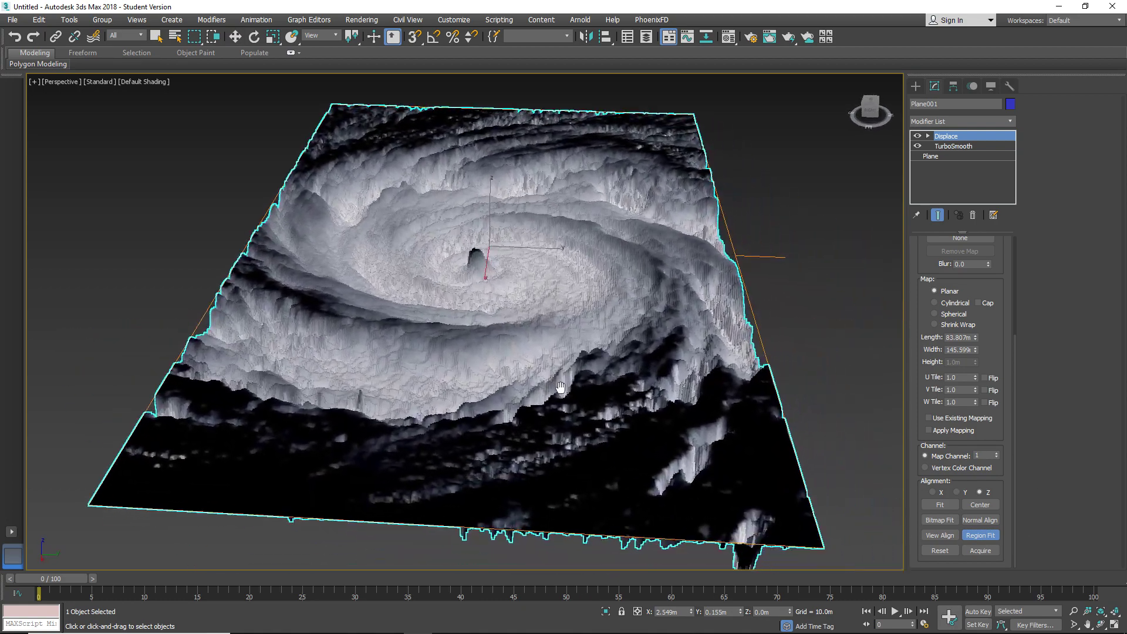
pyautogui.moveTo(572, 345); pyautogui.dragTo(779, 521)
pyautogui.moveTo(571, 446)
pyautogui.keyDown('alt'); pyautogui.mouseDown(button='middle')
pyautogui.moveTo(608, 461)
pyautogui.moveTo(559, 434)
pyautogui.mouseUp(button='middle'); pyautogui.keyUp('alt')
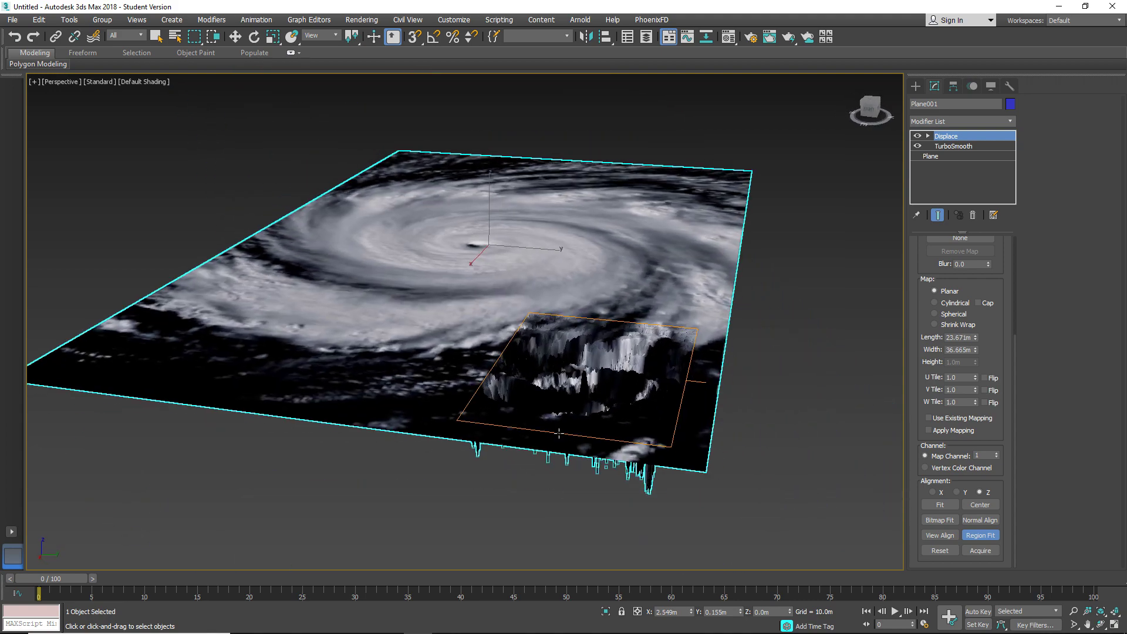
pyautogui.scroll(4, 537, 346)
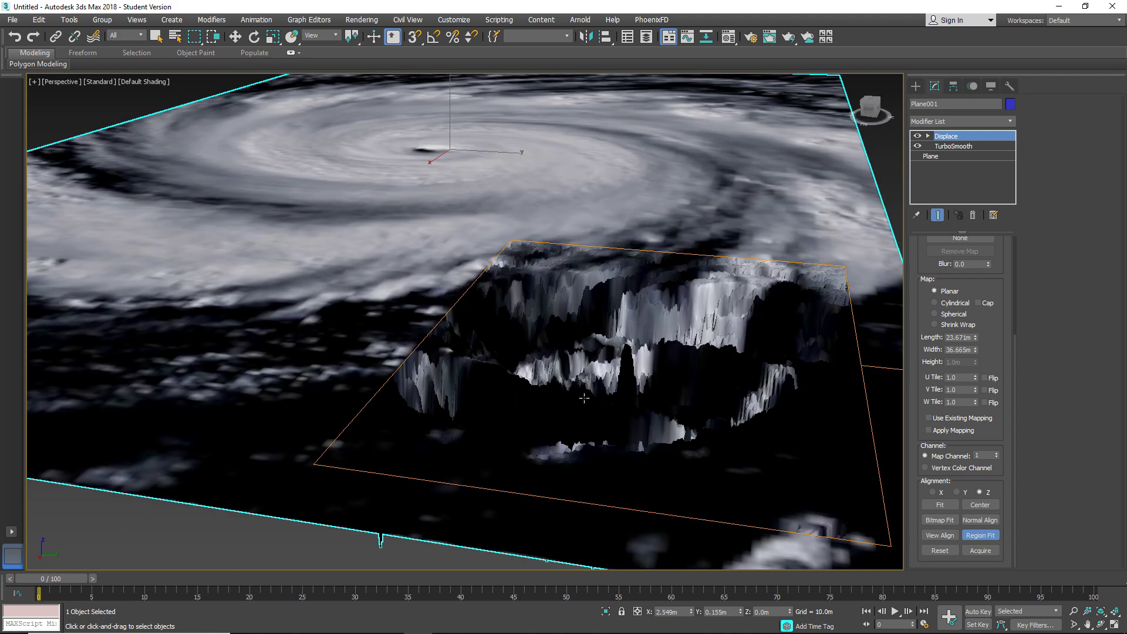
pyautogui.keyDown('alt'); pyautogui.moveTo(637, 419); pyautogui.dragTo(568, 397, button='middle'); pyautogui.keyUp('alt')
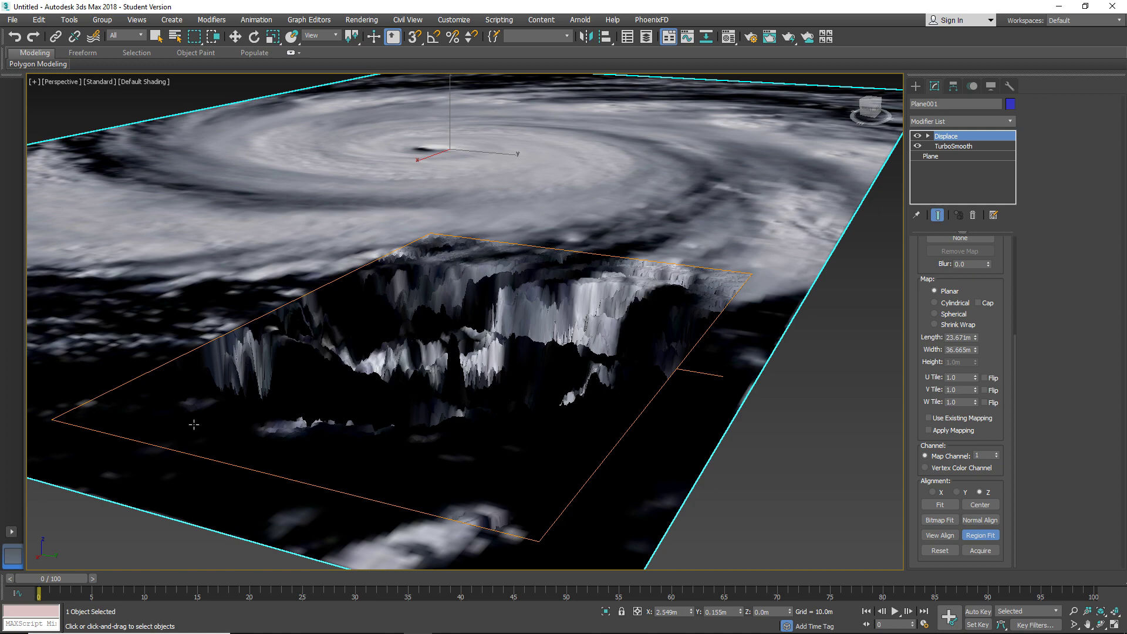
pyautogui.keyDown('alt'); pyautogui.moveTo(446, 413); pyautogui.dragTo(498, 418, button='middle'); pyautogui.keyUp('alt')
pyautogui.scroll(5, 563, 247)
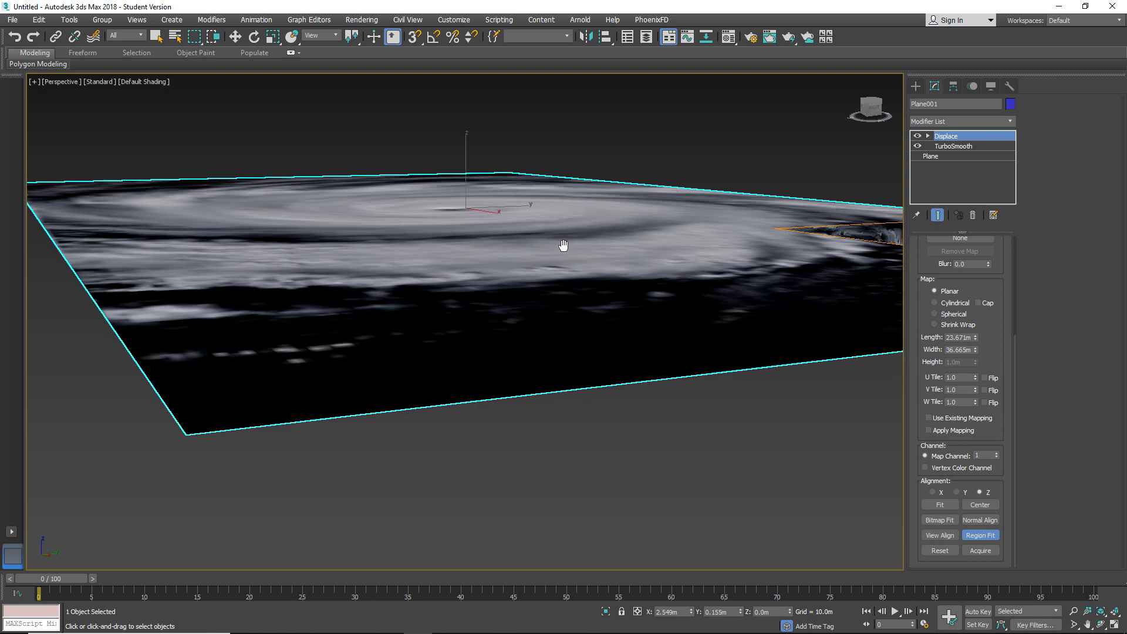
pyautogui.keyDown('alt'); pyautogui.moveTo(726, 381); pyautogui.dragTo(776, 459, button='middle'); pyautogui.keyUp('alt')
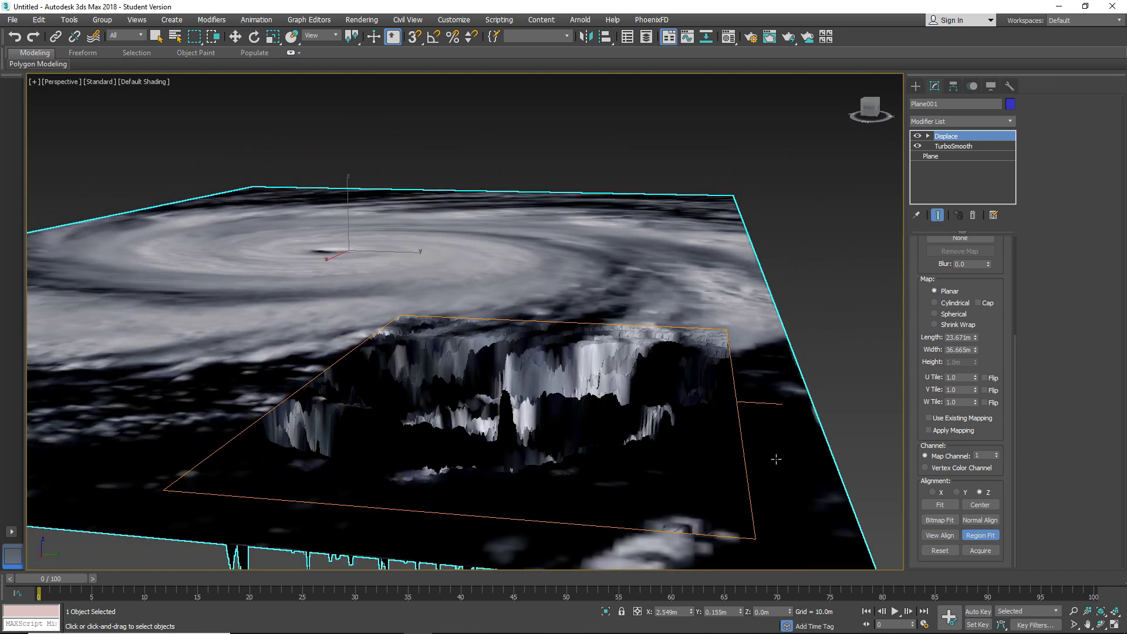
# Step: Reset the Displace gizmo to cover the whole plane, turn off Region Fit and frame the hurricane surface
pyautogui.click(939, 552)
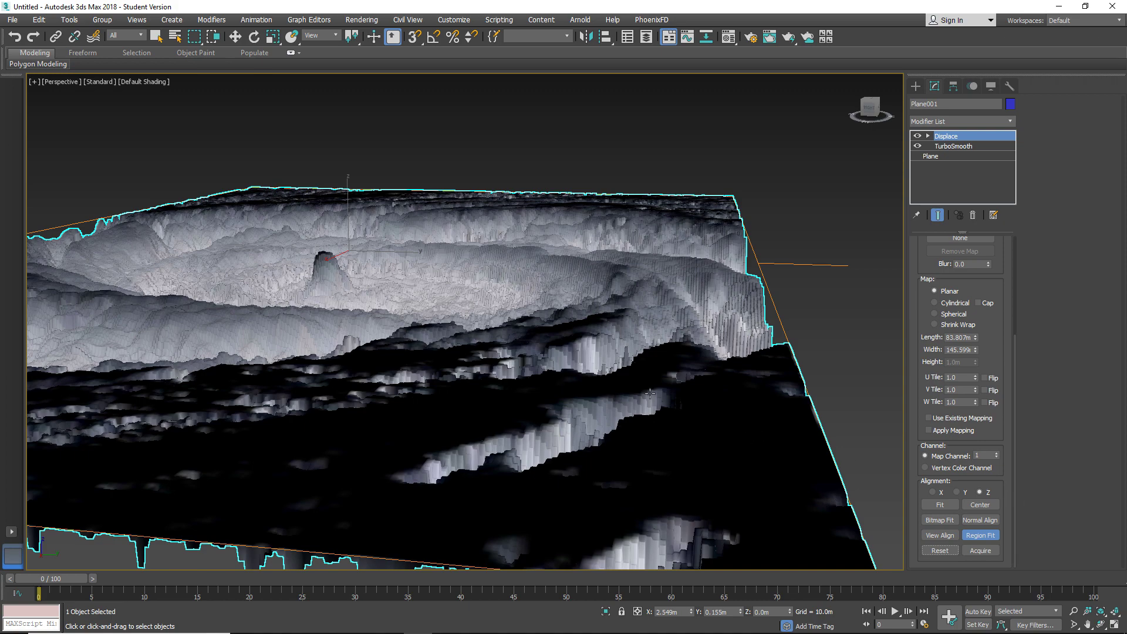
pyautogui.click(991, 533)
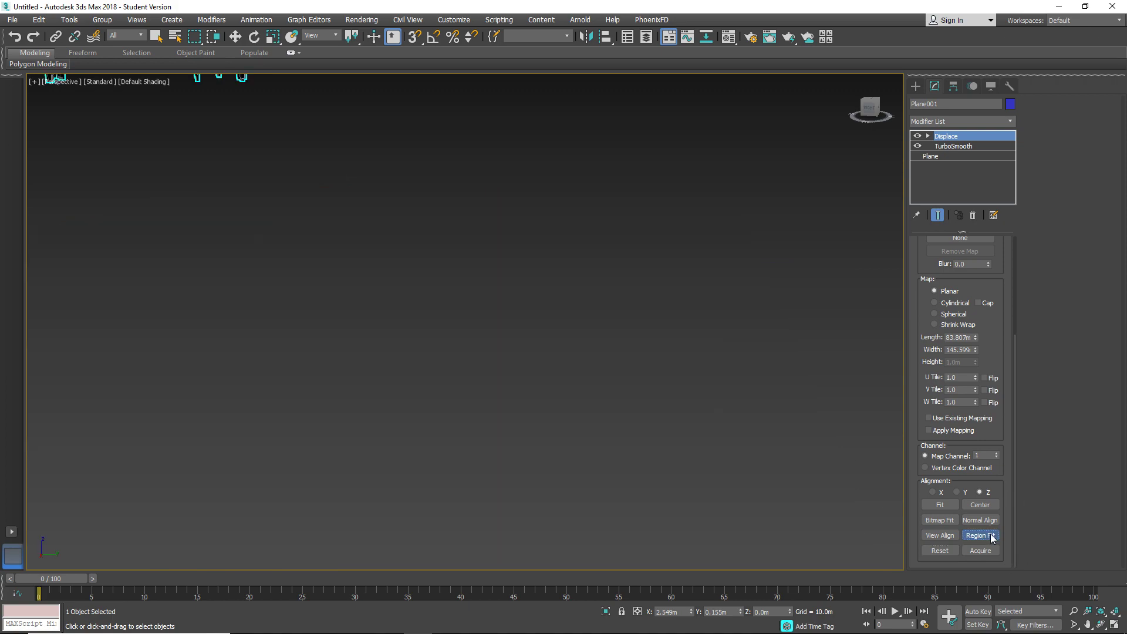
pyautogui.click(991, 534)
pyautogui.press('z')
pyautogui.scroll(2, 578, 343)
pyautogui.scroll(-1, 579, 343)
pyautogui.keyDown('alt'); pyautogui.moveTo(579, 343); pyautogui.dragTo(517, 360, button='middle'); pyautogui.keyUp('alt')
# Step: Turn on Acquire for the Displace gizmo to take the mapping from another object
pyautogui.click(988, 552)
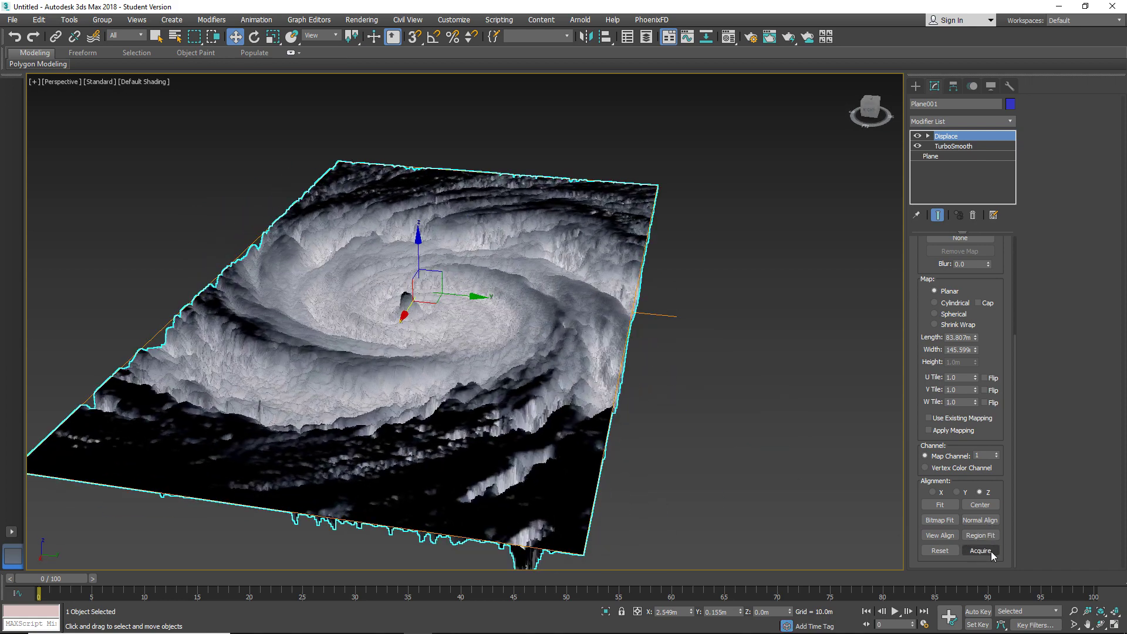
pyautogui.moveTo(594, 359); pyautogui.dragTo(559, 364, button='middle')
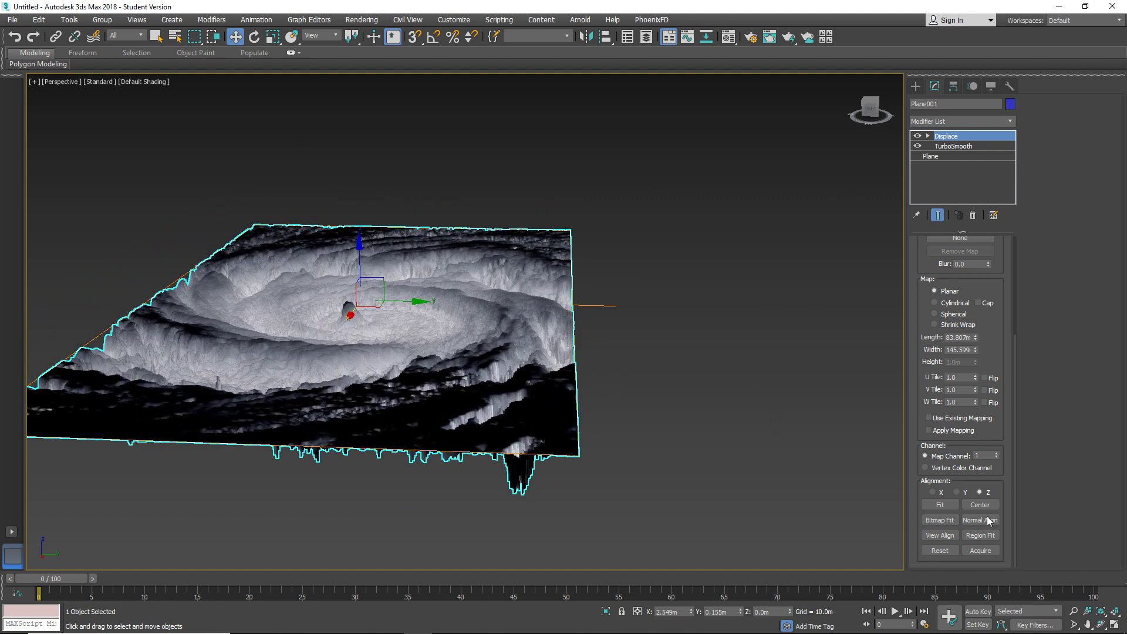
pyautogui.click(981, 551)
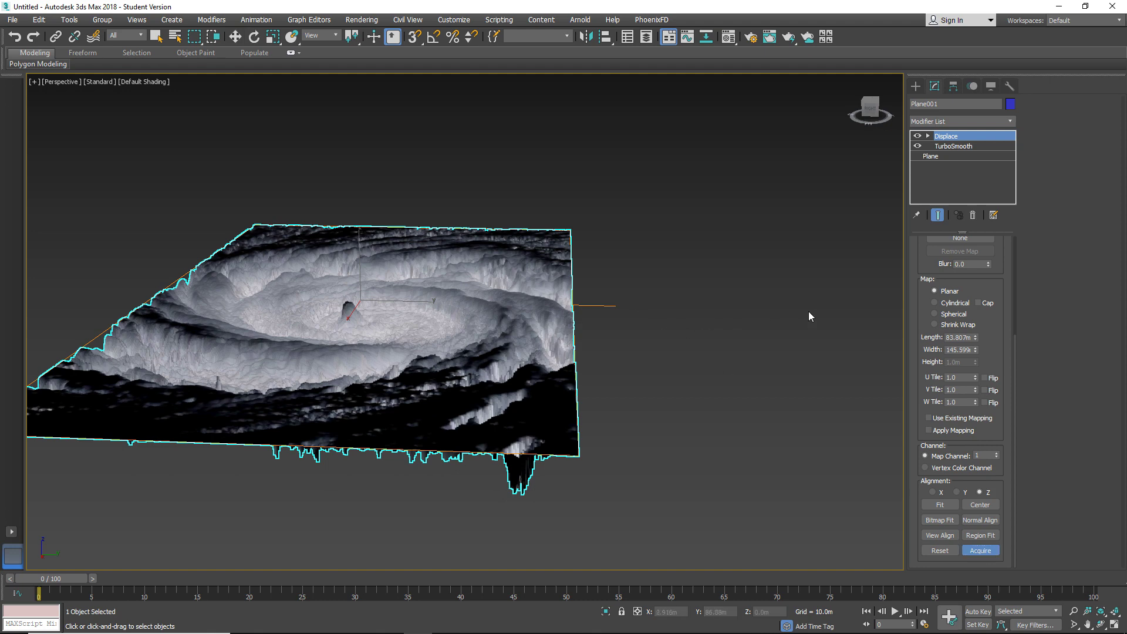
pyautogui.scroll(-4, 809, 312)
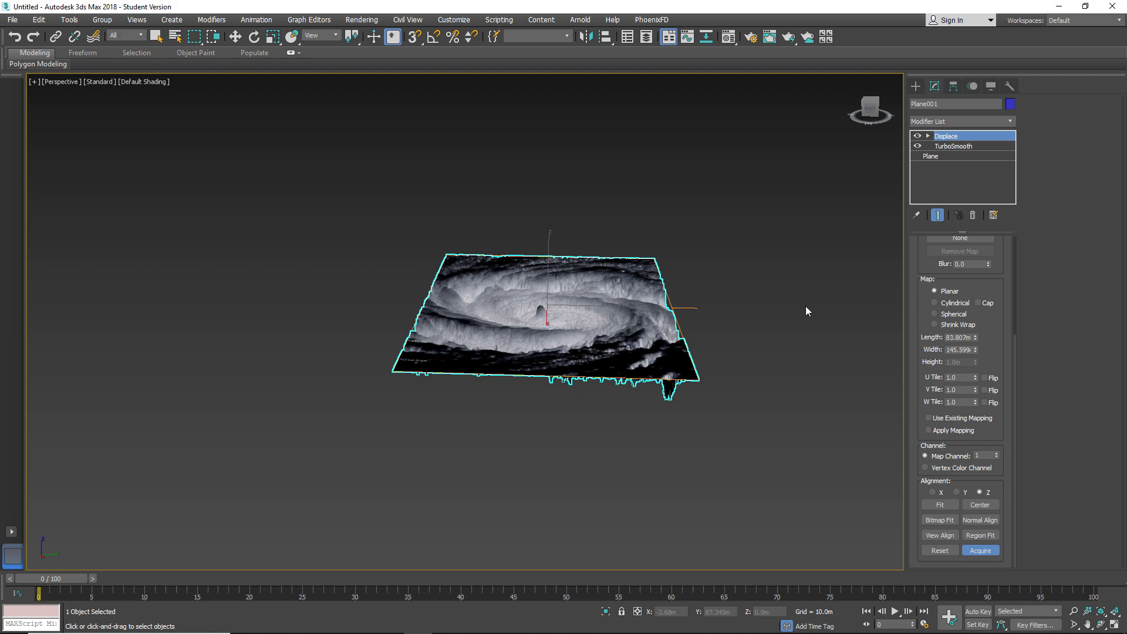
pyautogui.keyDown('alt'); pyautogui.moveTo(610, 290); pyautogui.dragTo(481, 329, button='middle'); pyautogui.keyUp('alt')
pyautogui.scroll(3, 530, 325)
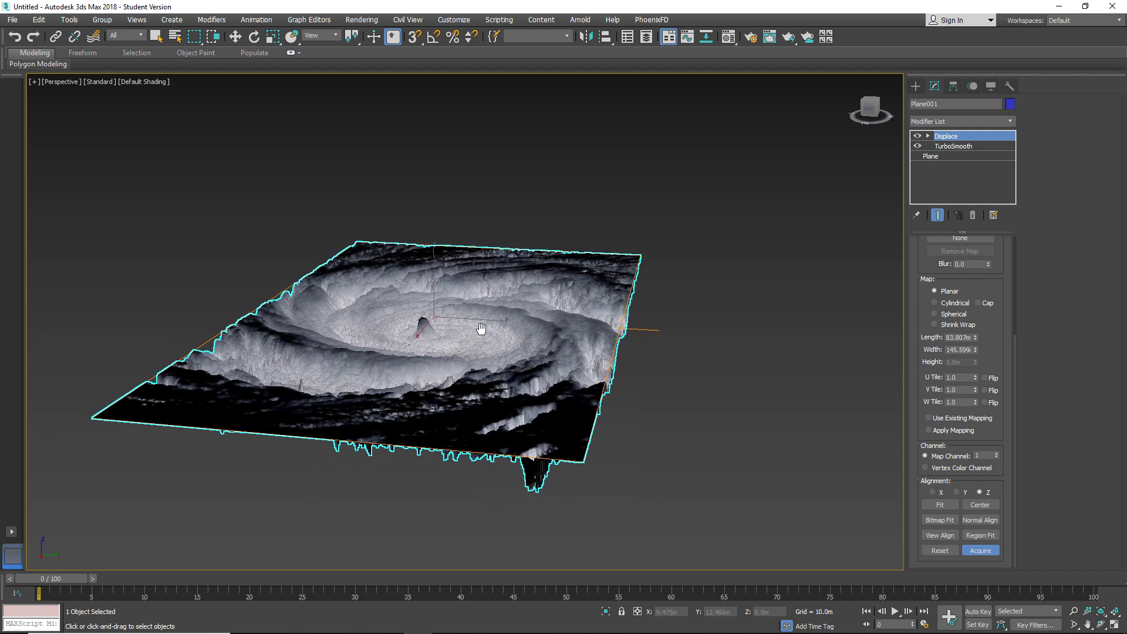